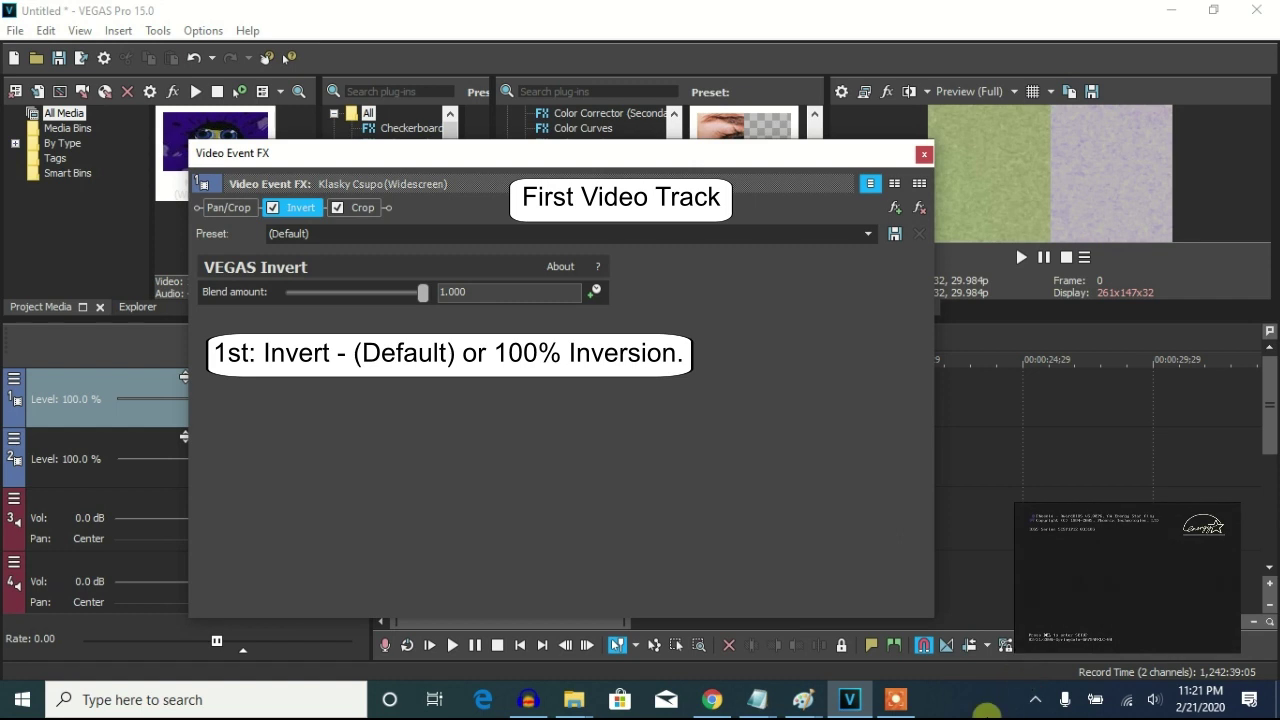
Review the Crop effect on the first video track's event and the Color Curves effect on the second video track's event.
click(362, 208)
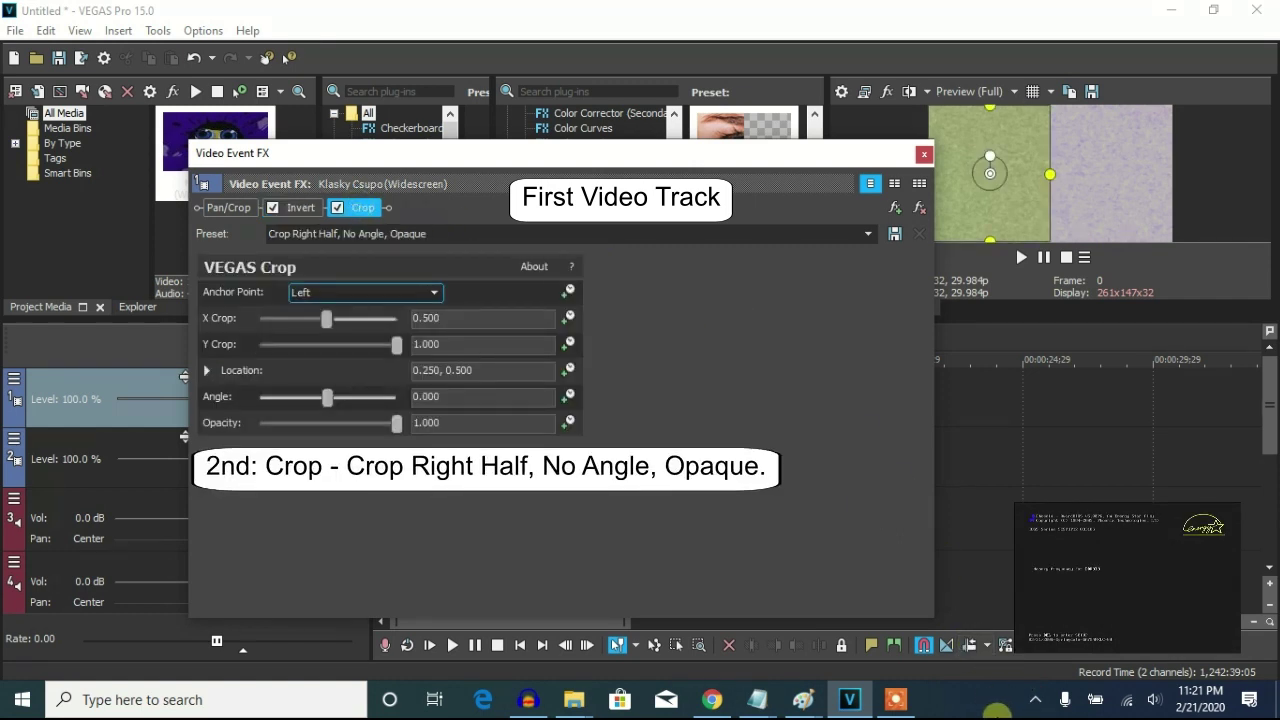
click(924, 154)
right_click(505, 445)
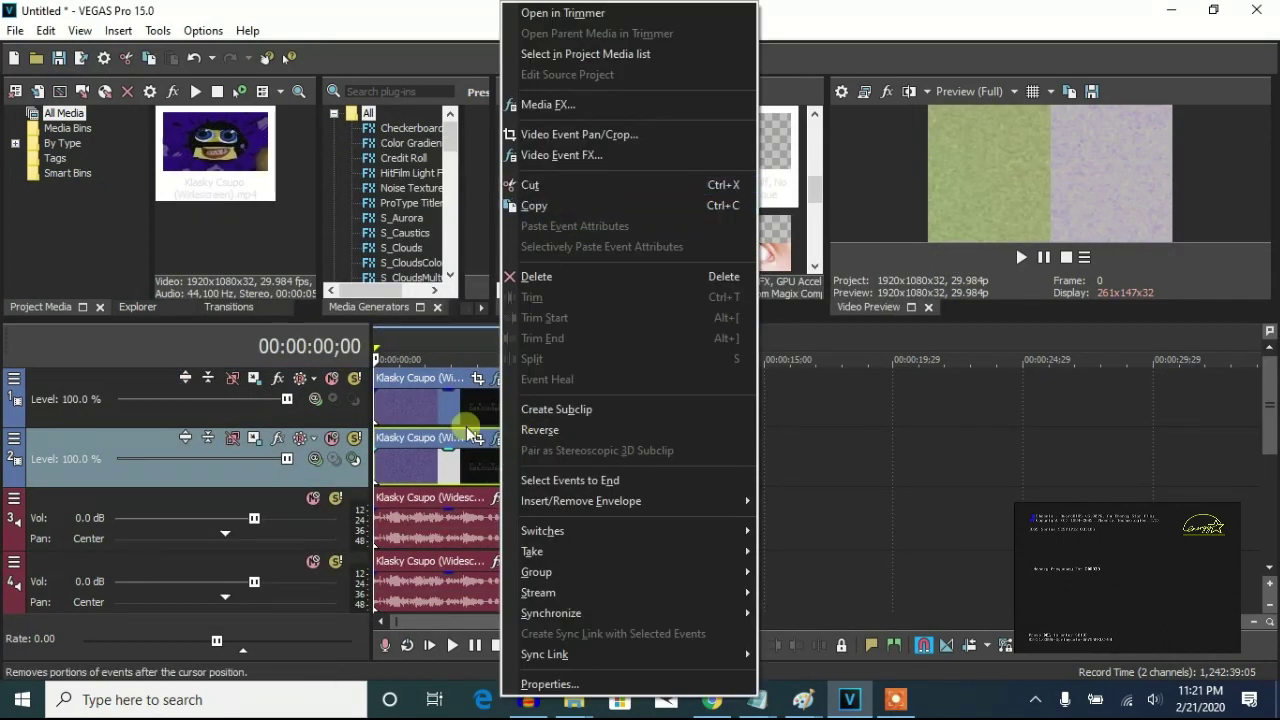
click(497, 442)
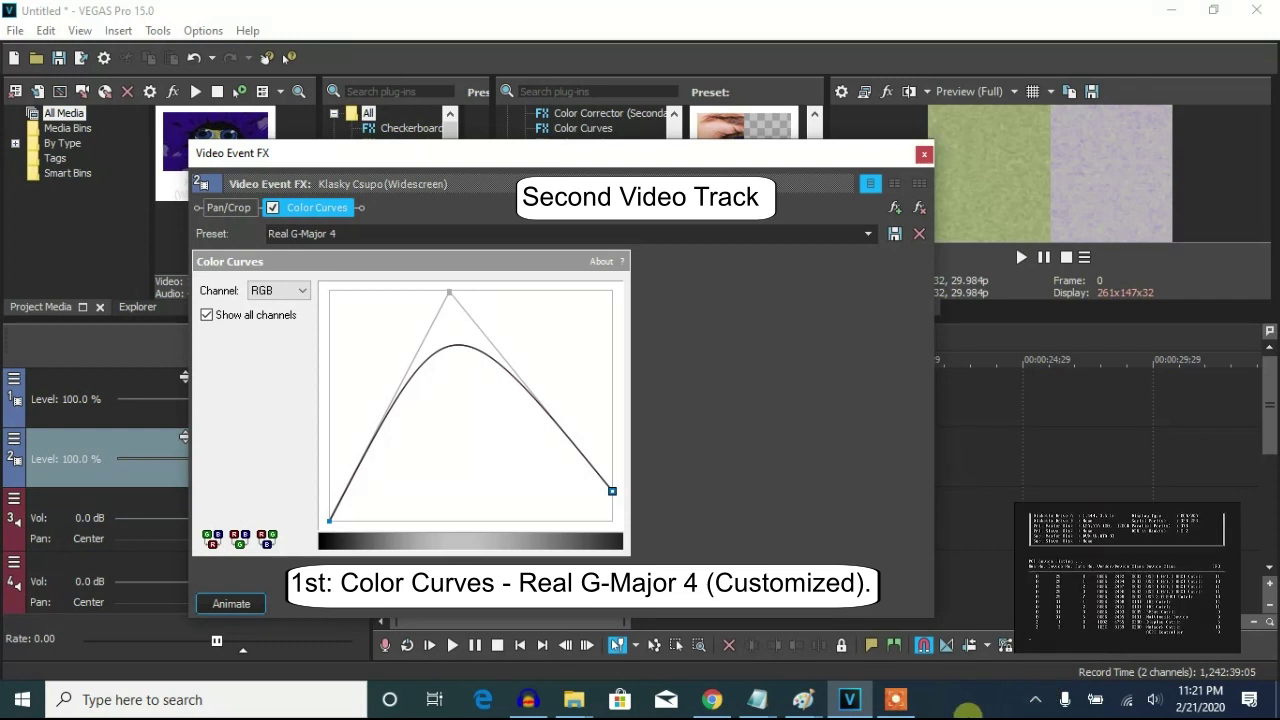
click(924, 153)
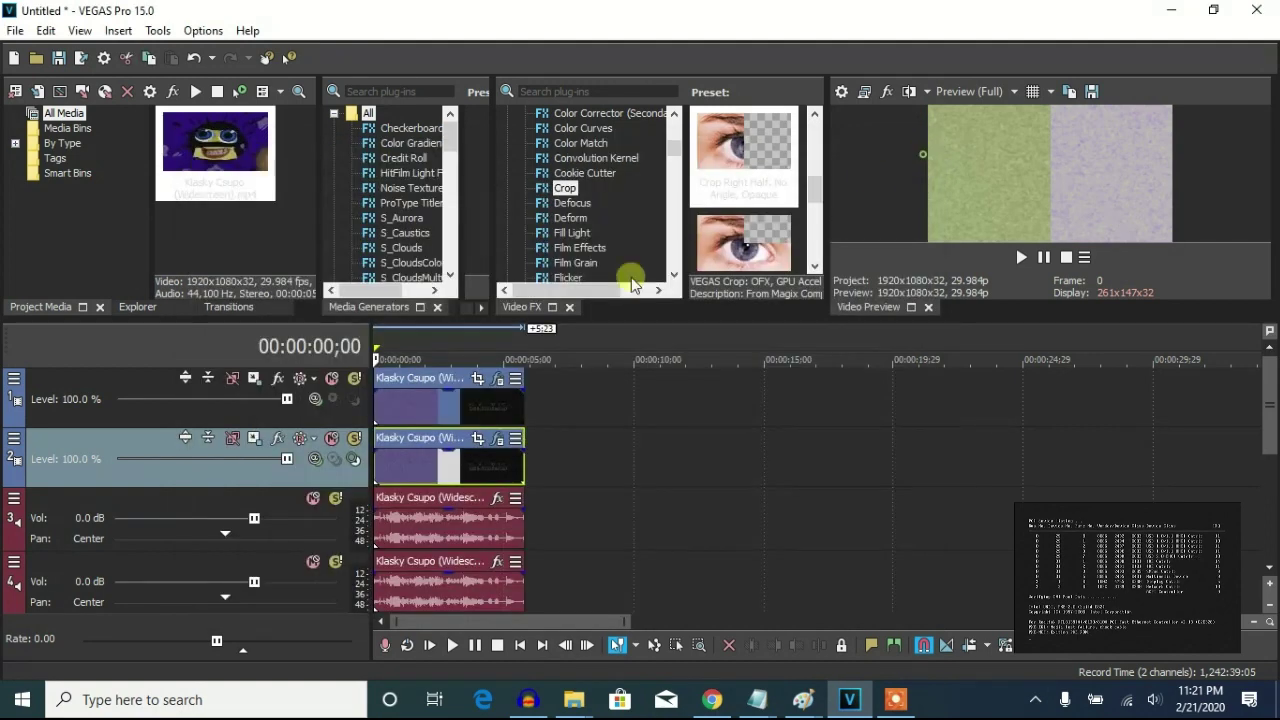
Enlarge the timeline area and set track 3's audio event to the Classic pitch-shift method with A17. Drums, unpitched (minimum echo) stretch attributes.
drag(586, 320, 586, 158)
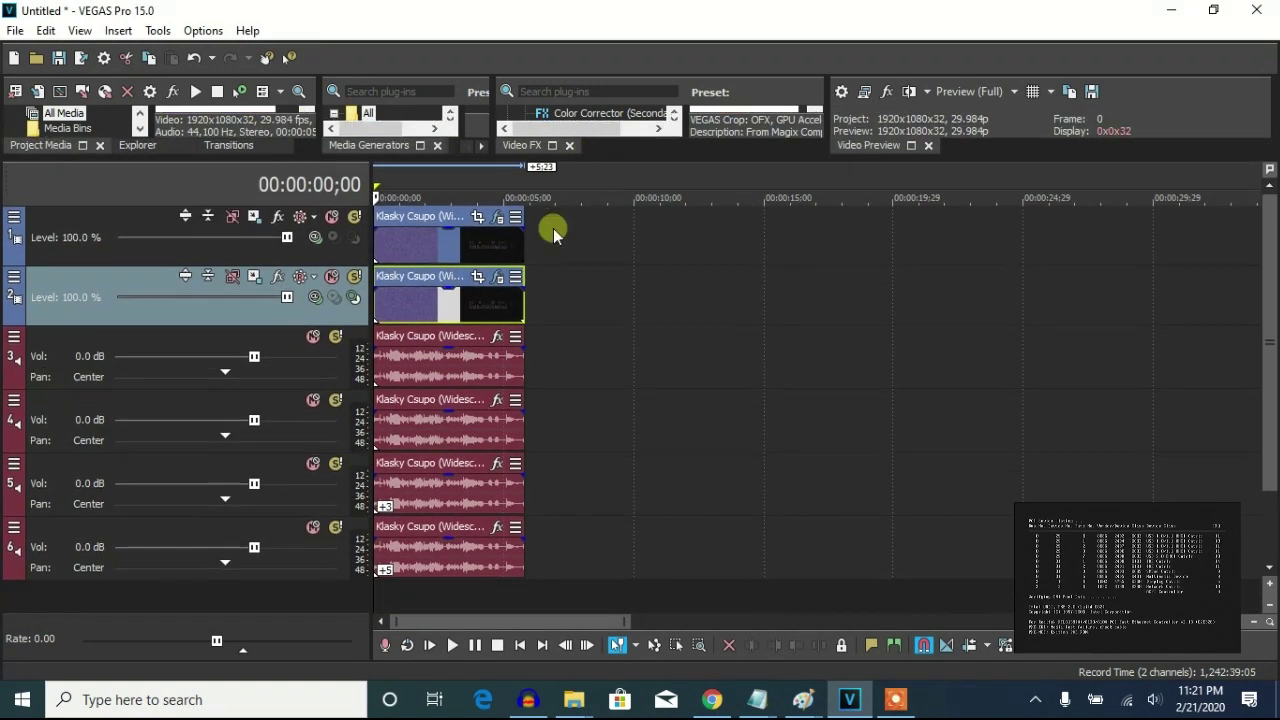
click(490, 366)
right_click(490, 366)
click(565, 668)
click(648, 295)
click(640, 322)
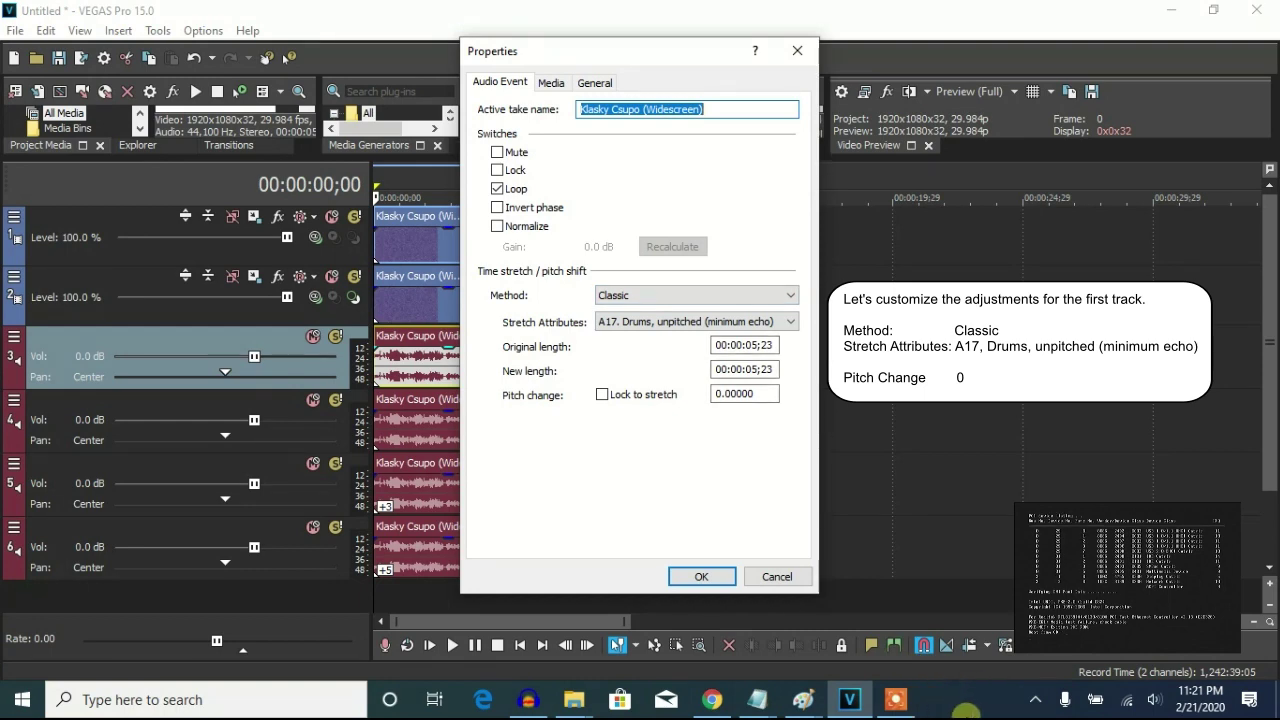
click(701, 576)
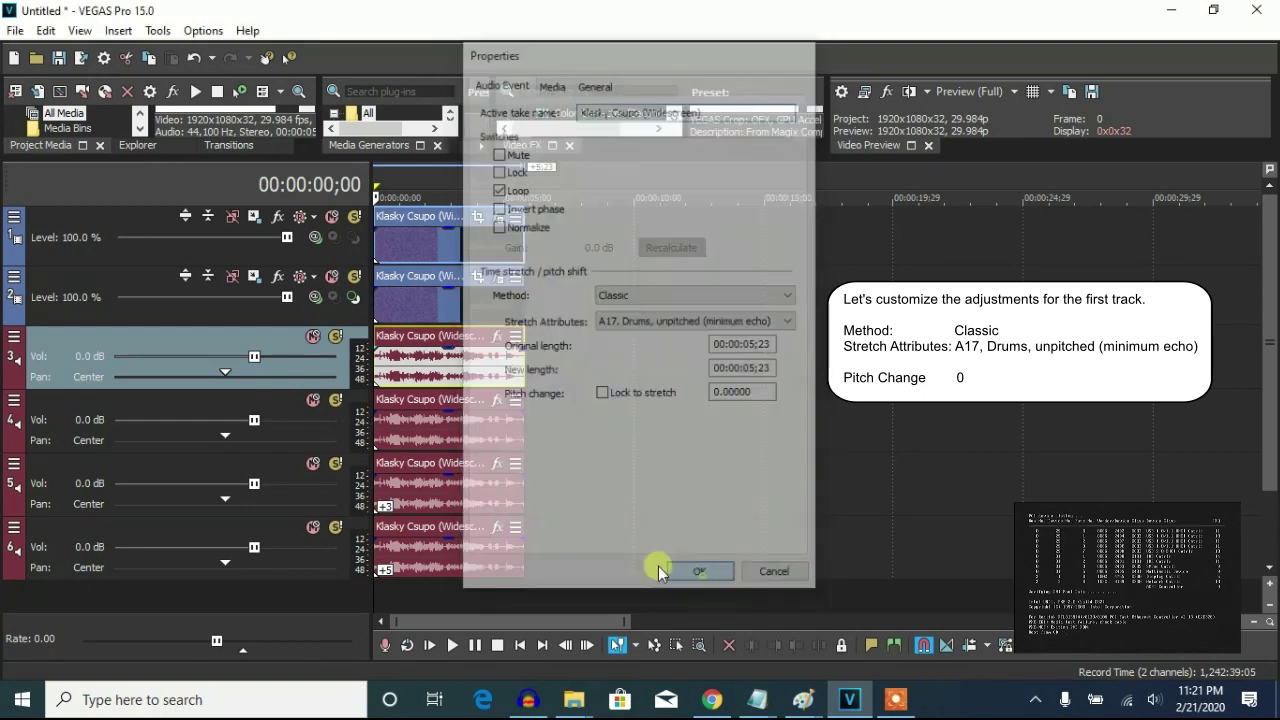
Set track 4's audio event to the Classic pitch-shift method with A17. Drums, unpitched (minimum echo) stretch attributes.
right_click(478, 445)
click(525, 674)
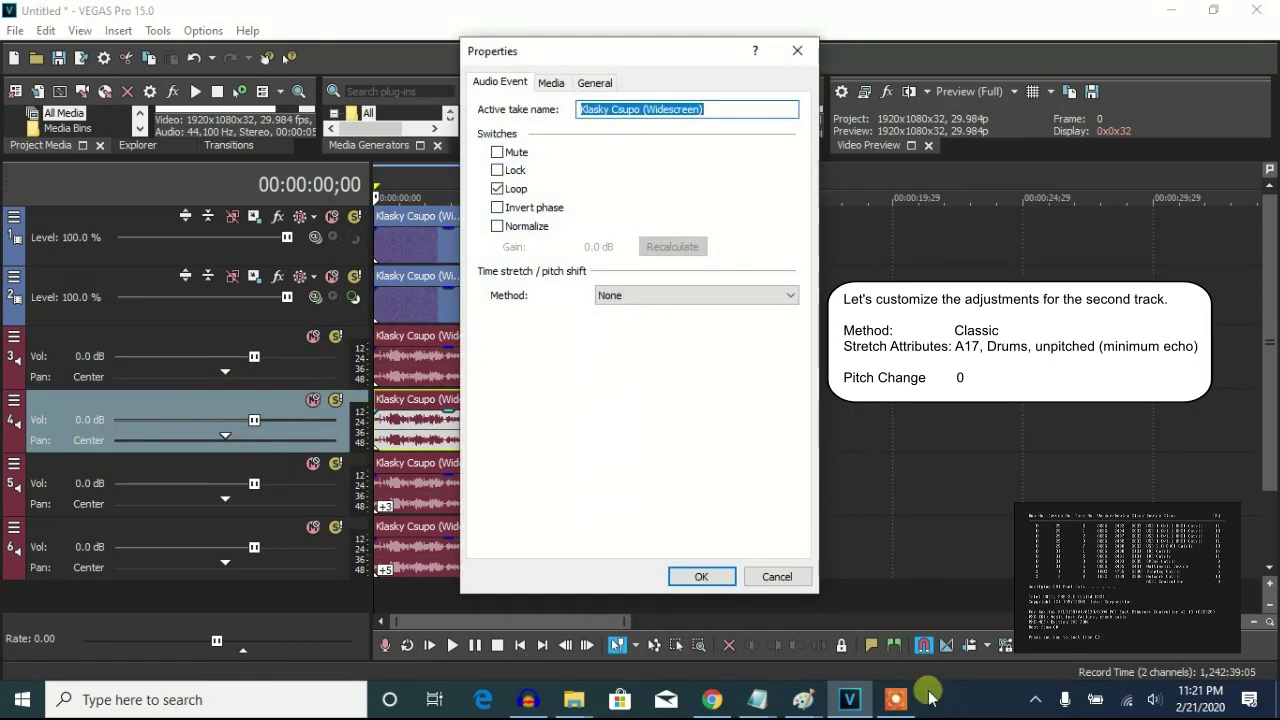
click(655, 295)
click(640, 322)
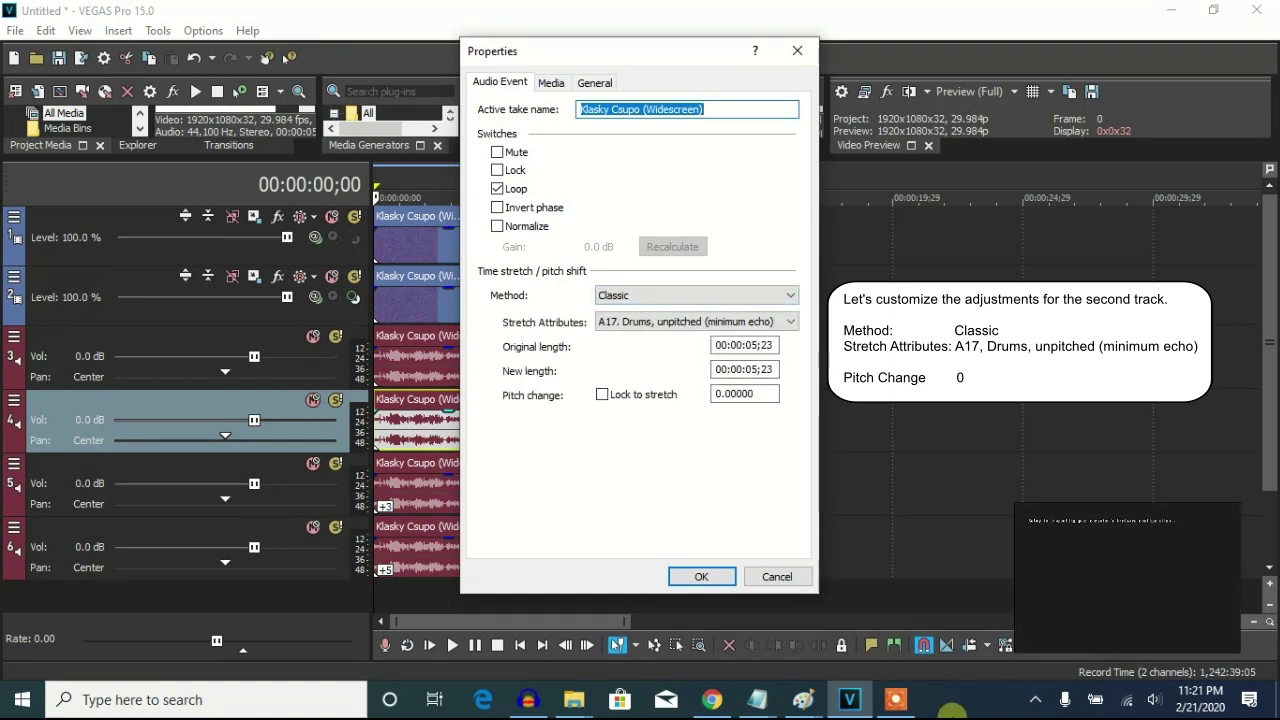
click(699, 577)
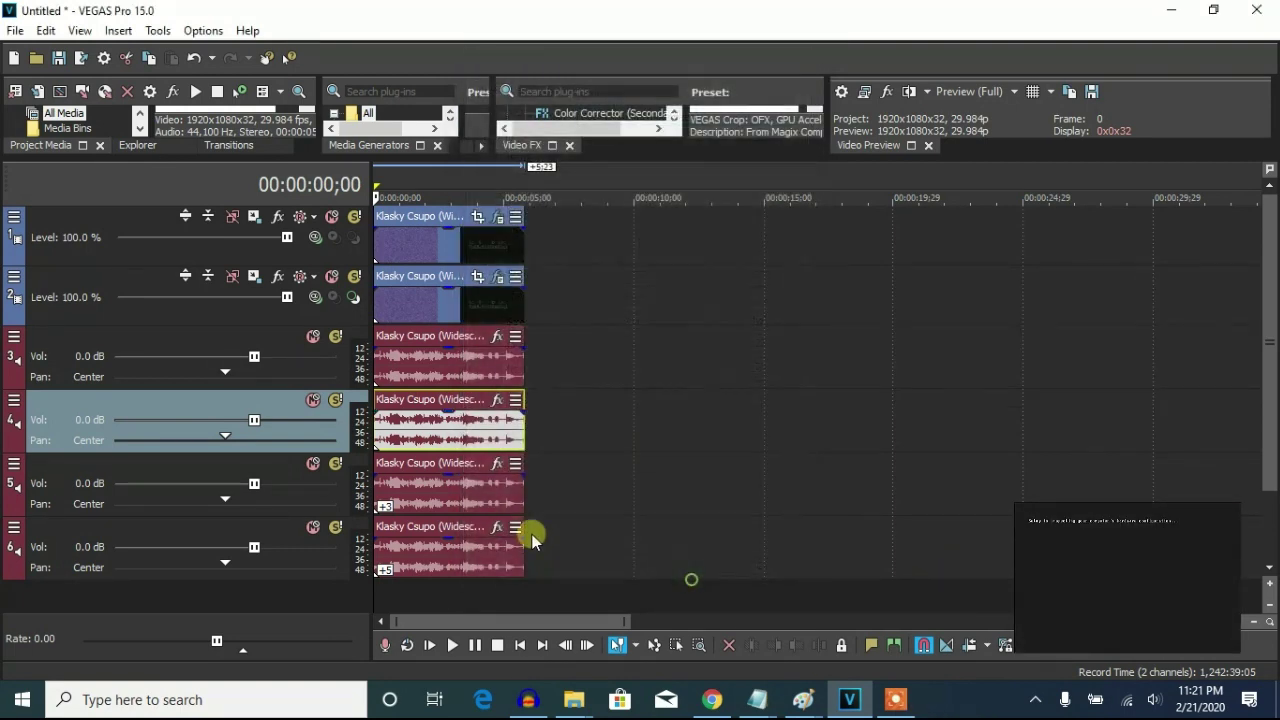
Check the time stretch and pitch shift properties of the audio events on tracks 5 and 6.
right_click(497, 506)
click(571, 675)
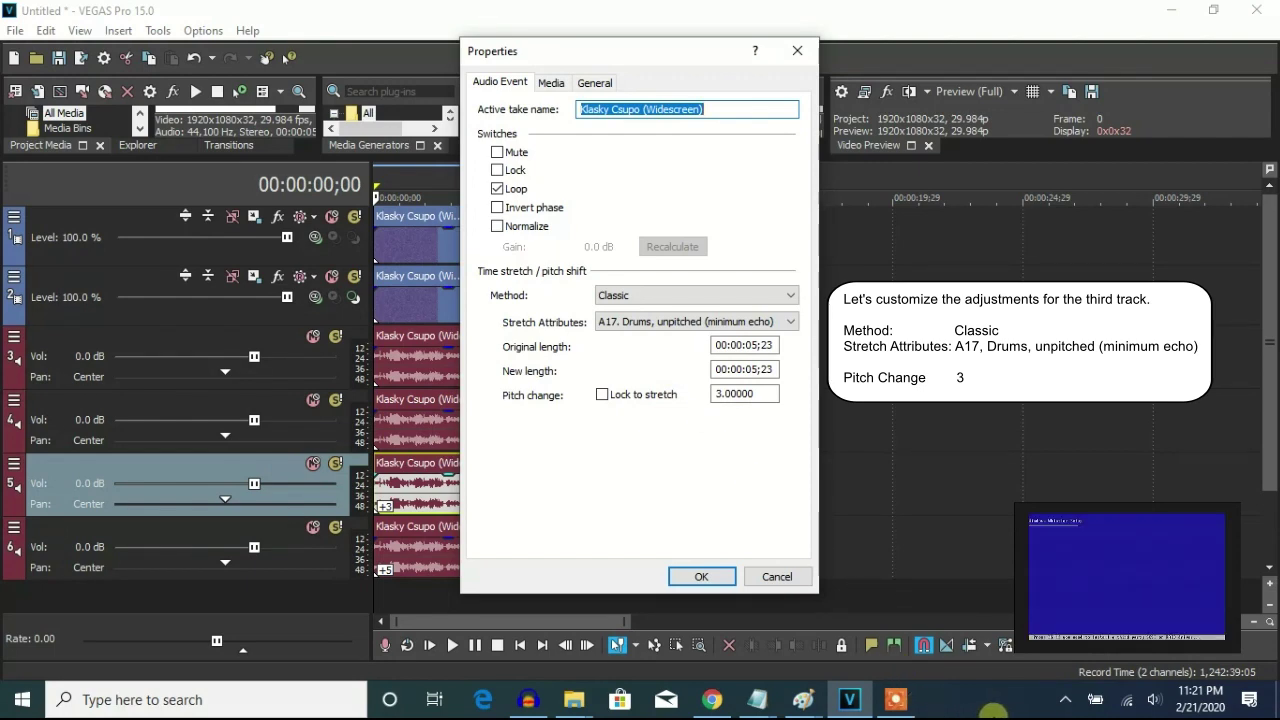
click(702, 577)
right_click(505, 563)
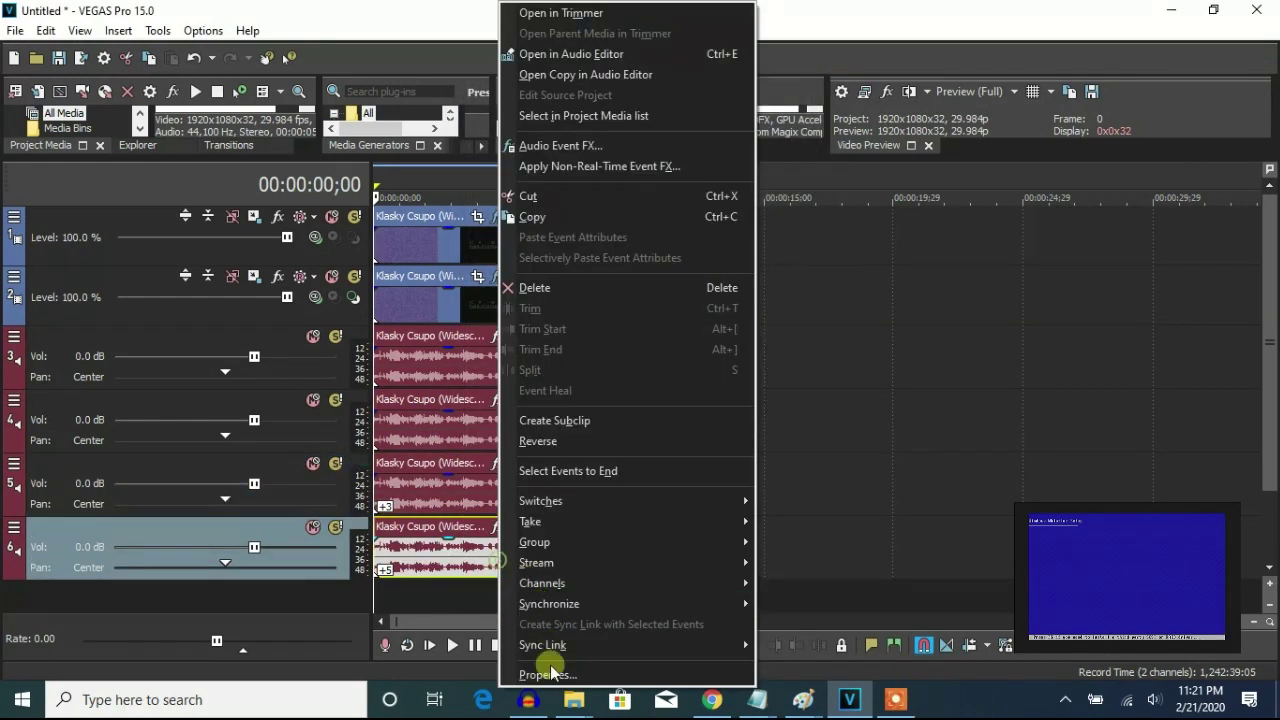
click(571, 675)
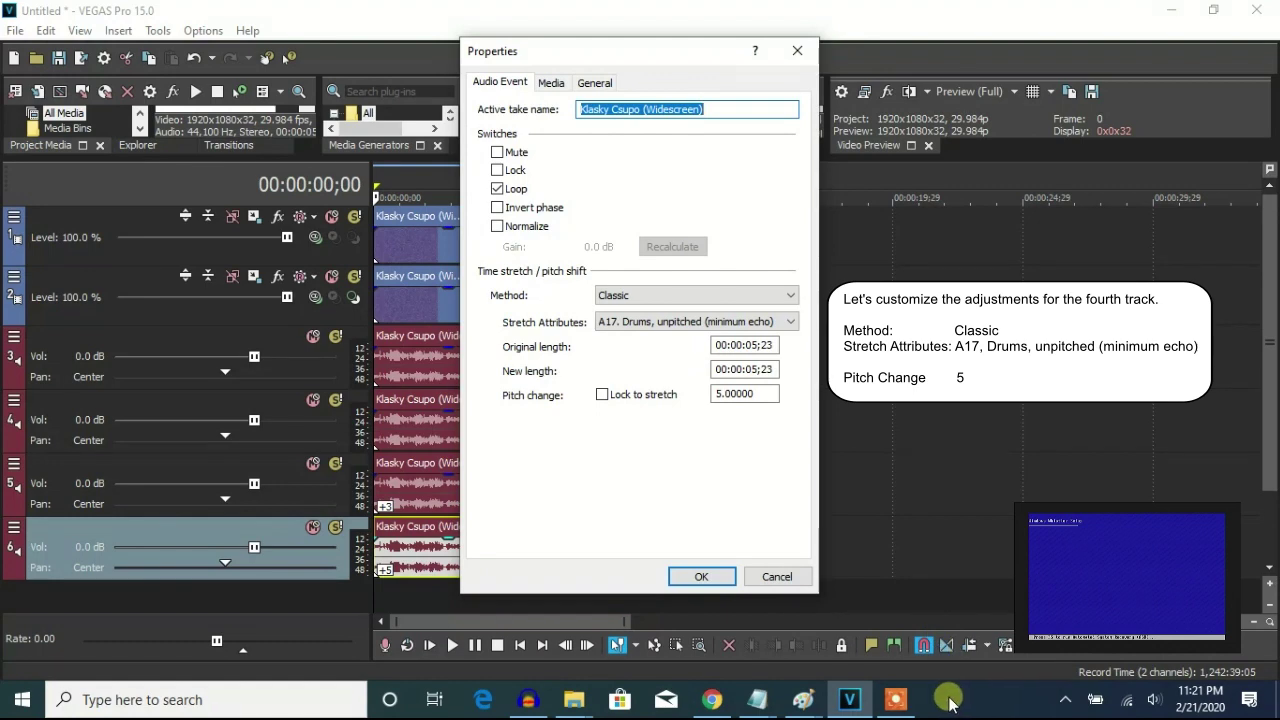
click(694, 582)
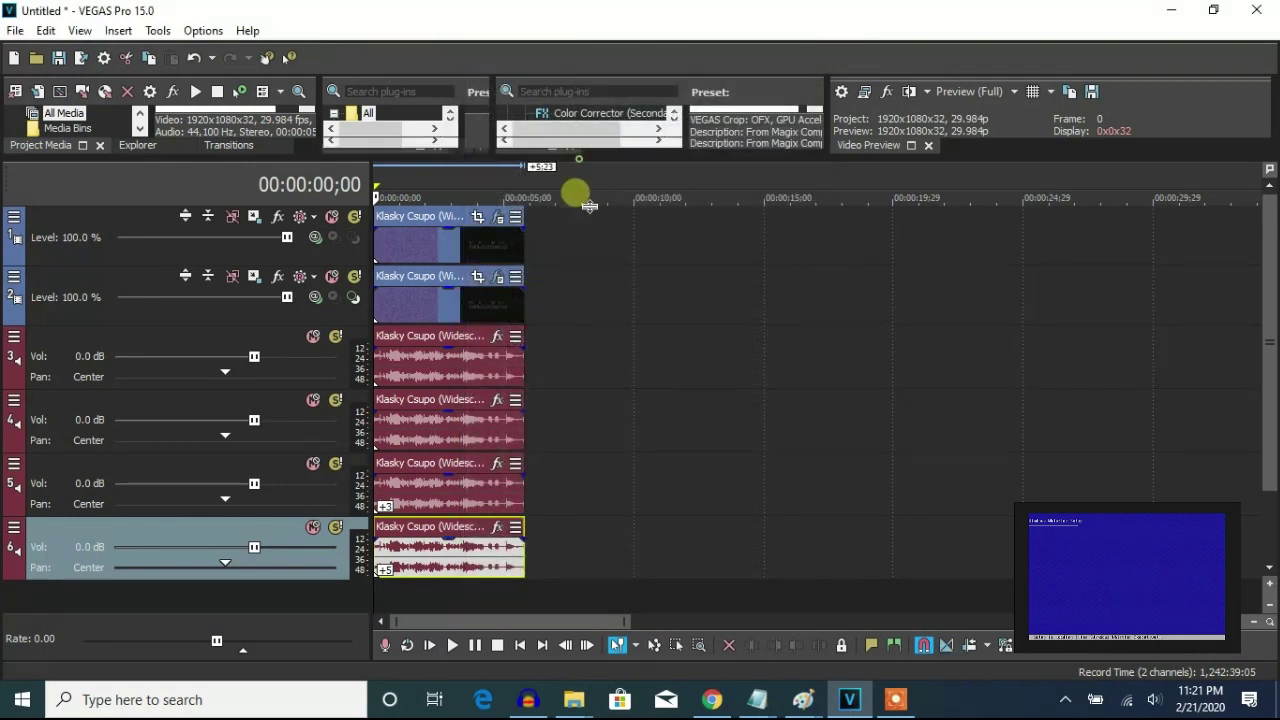
Restore the upper panel area and set up a render in the Sony AVC/MVC format with the Internet 1280x720-30p template.
drag(580, 163, 572, 341)
click(15, 30)
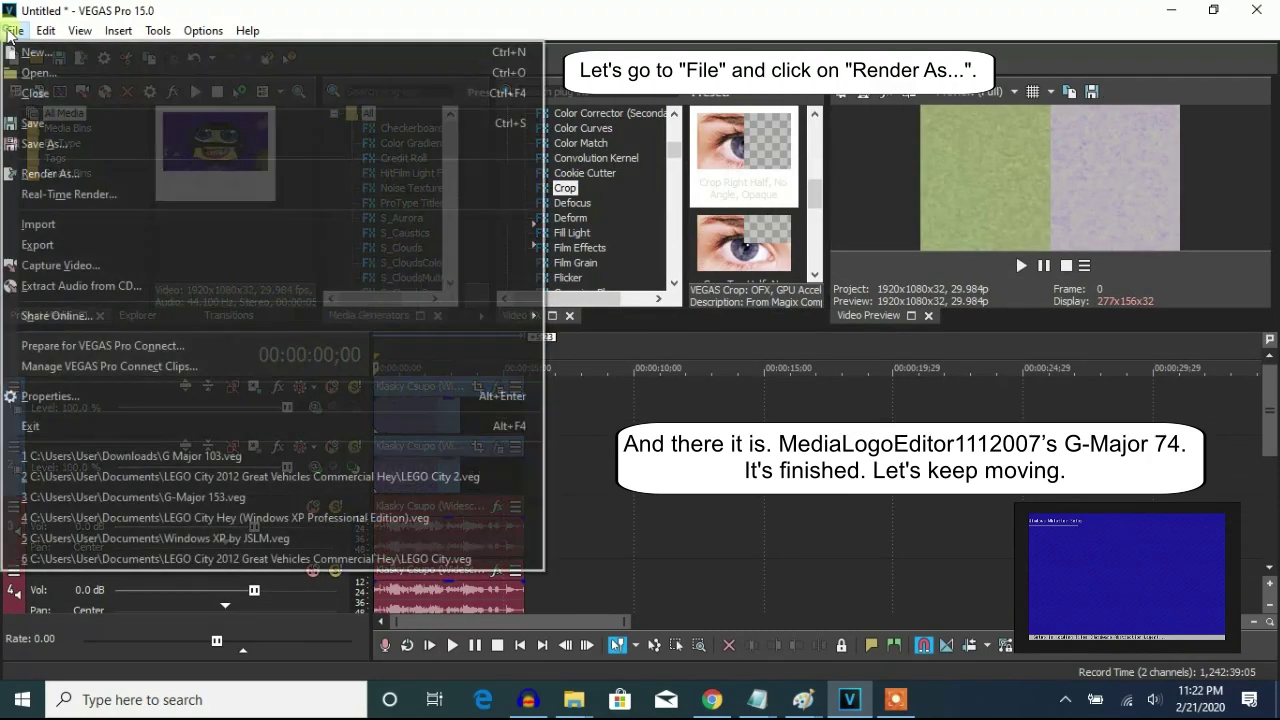
click(123, 176)
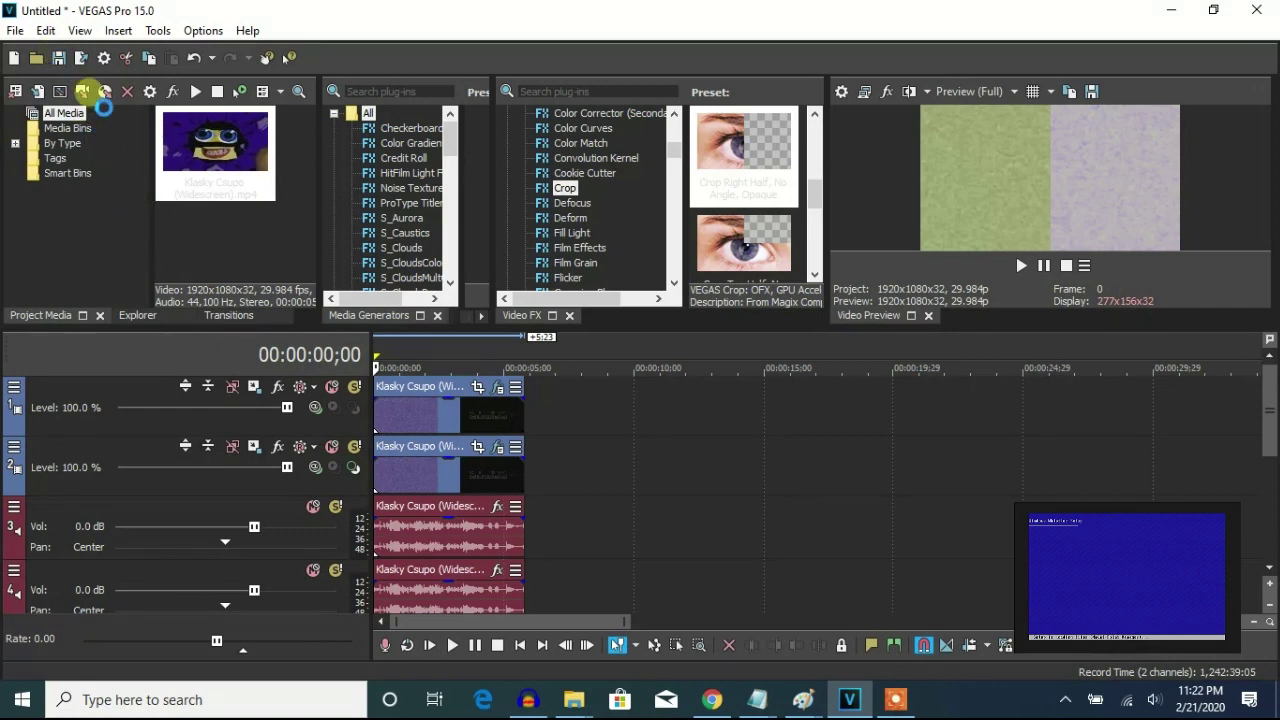
click(168, 231)
click(172, 244)
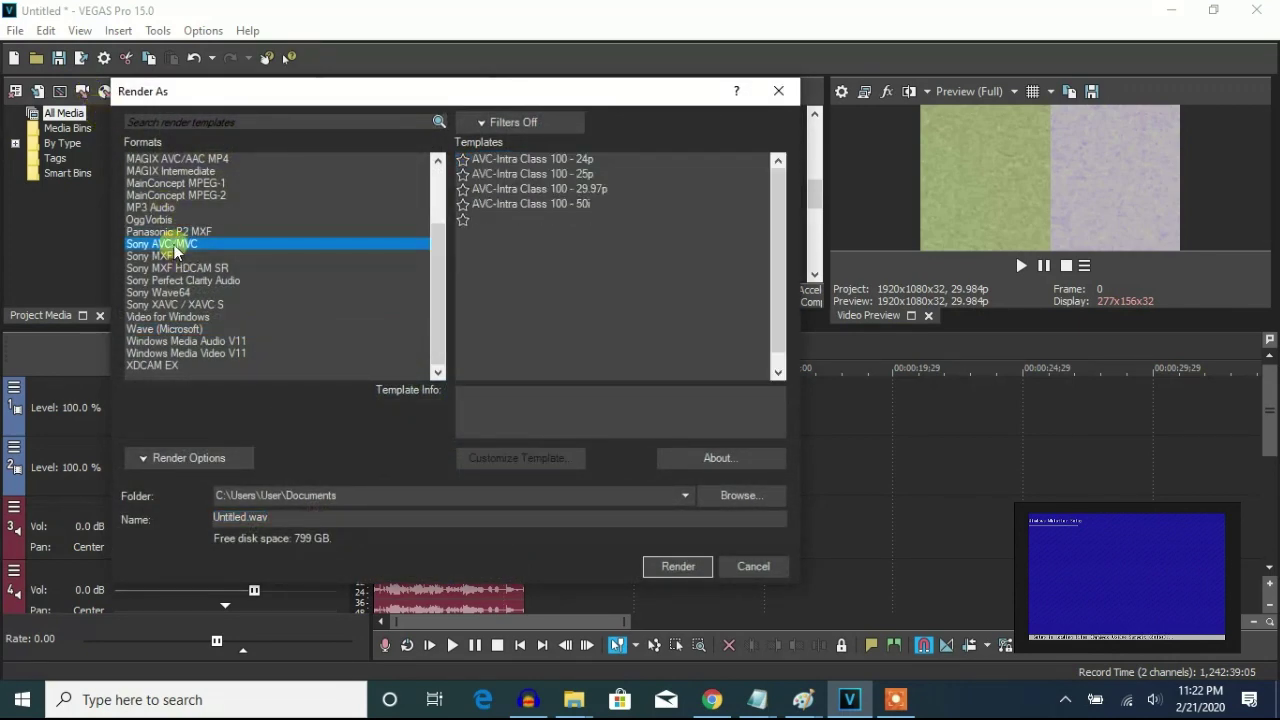
click(204, 281)
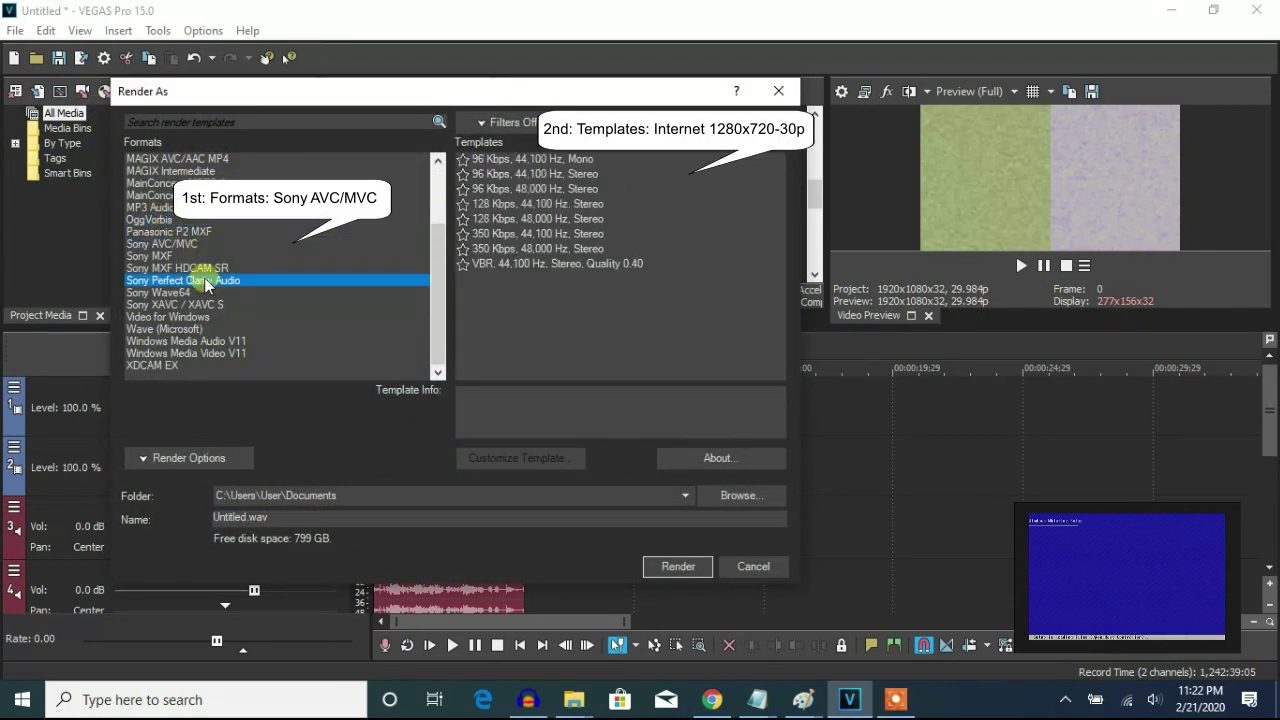
click(298, 248)
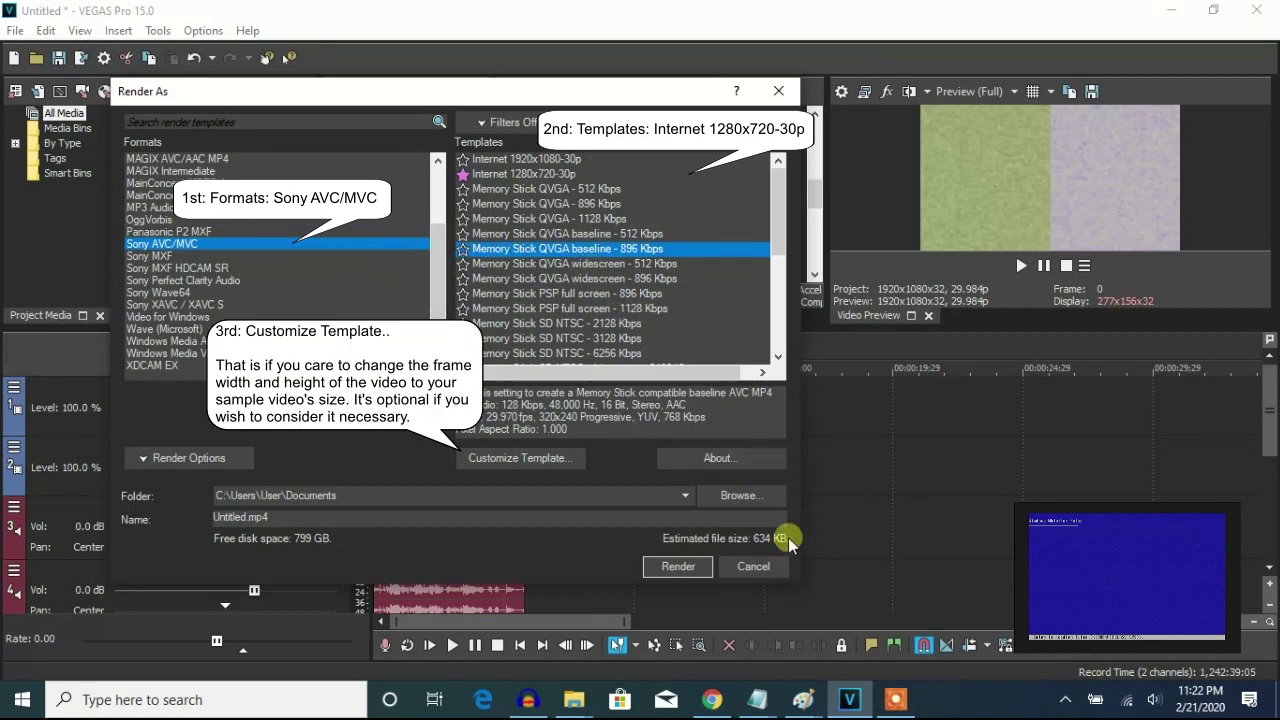
click(548, 176)
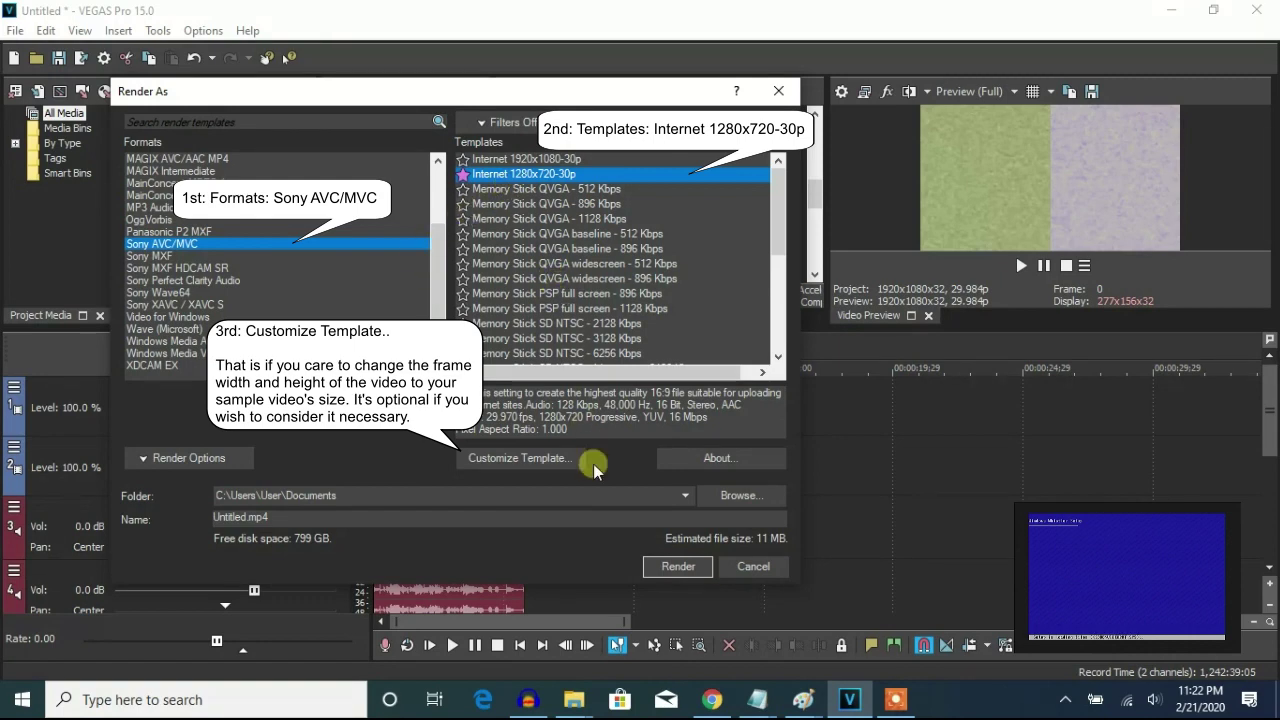
Customize the render template to use a custom frame size.
click(549, 460)
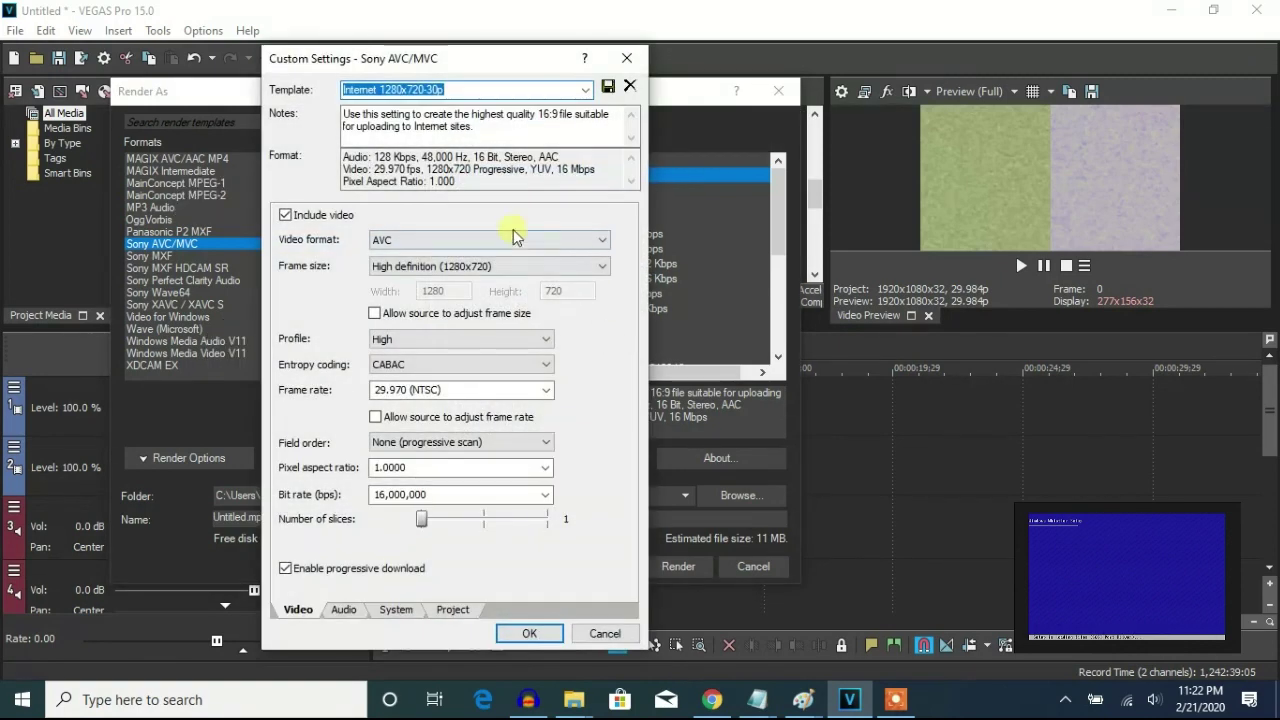
click(500, 266)
click(435, 283)
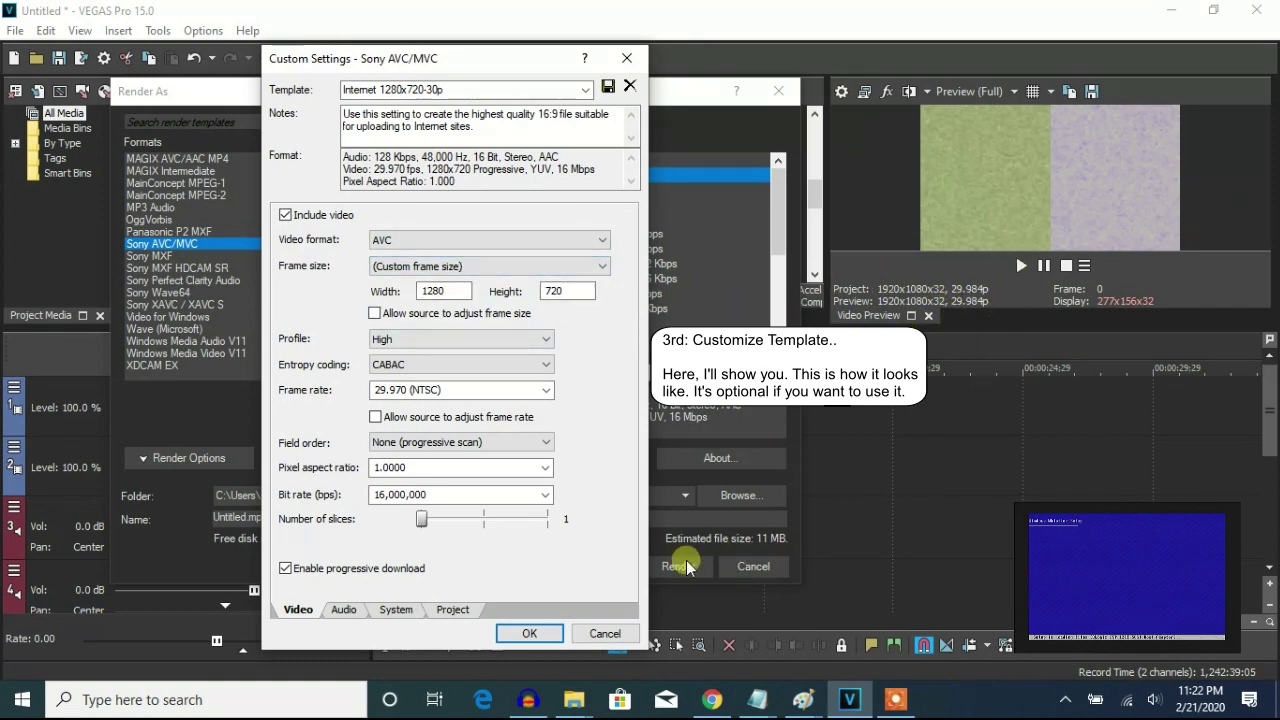
click(530, 634)
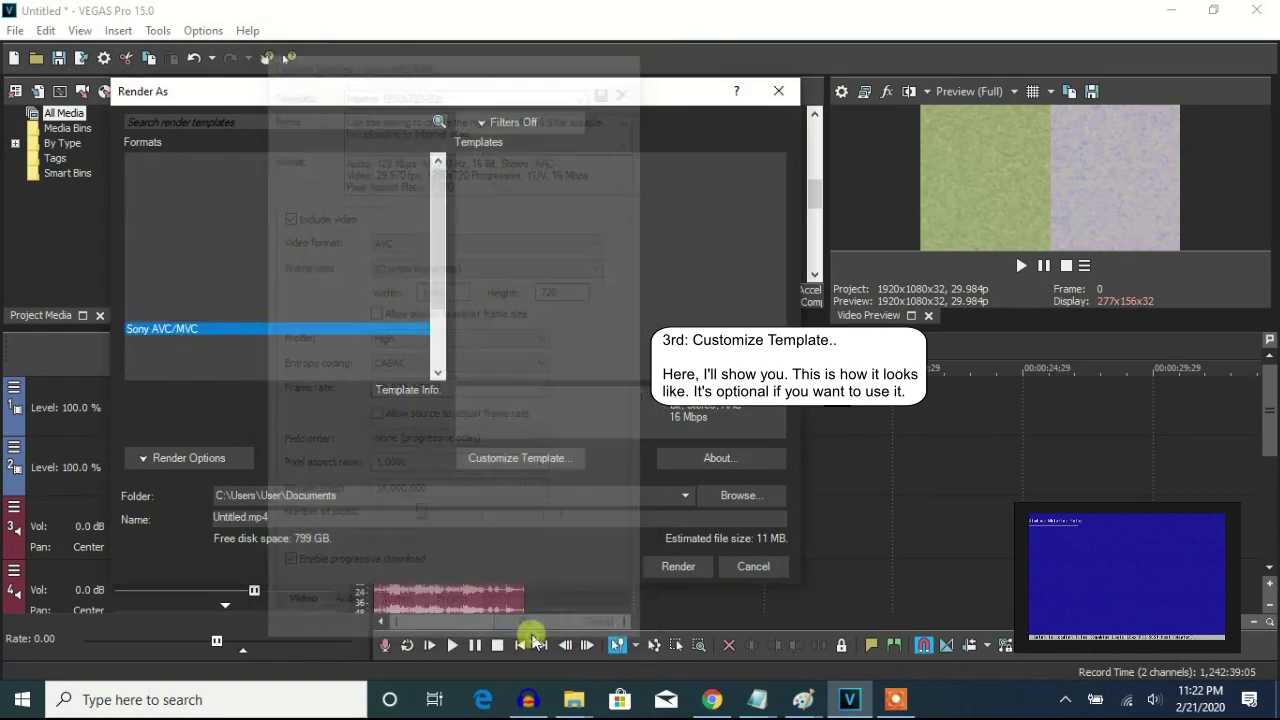
Save the render output in Documents under the file name "Klasky Csupo in Split G-Major 7 and Real G-Major 4" as MP4.
click(740, 495)
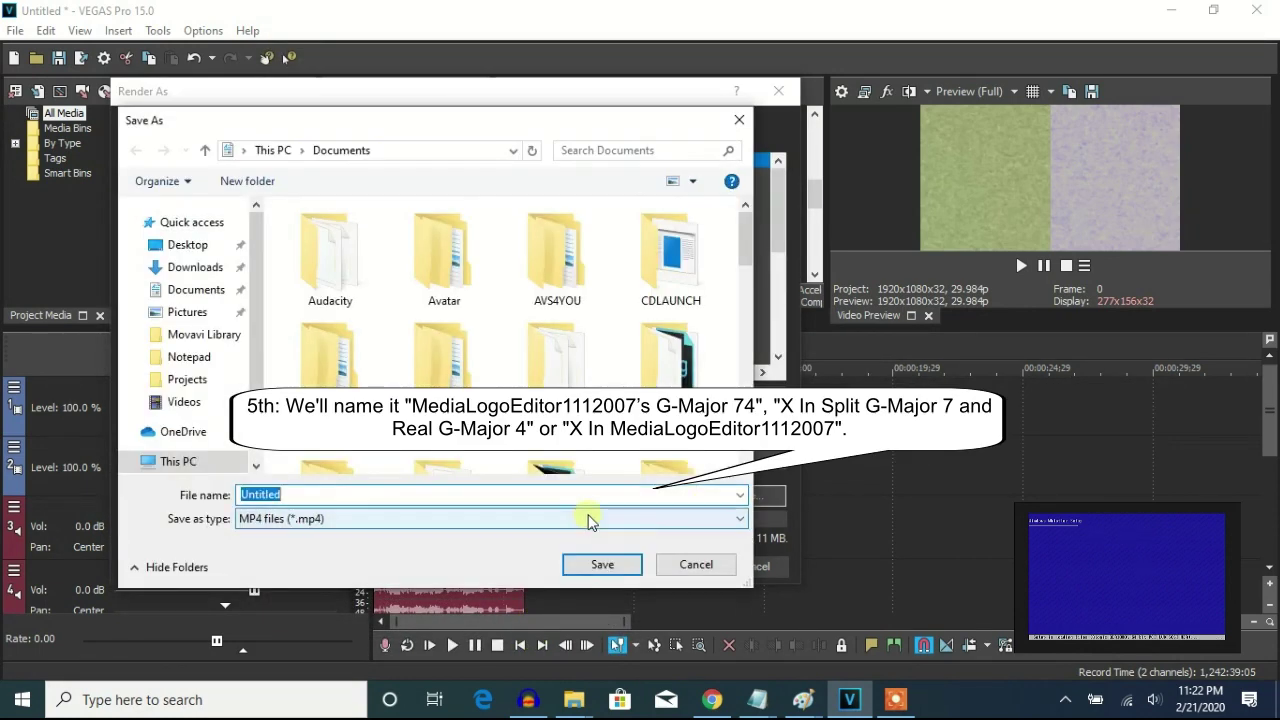
drag(747, 250, 762, 322)
text(Kl)
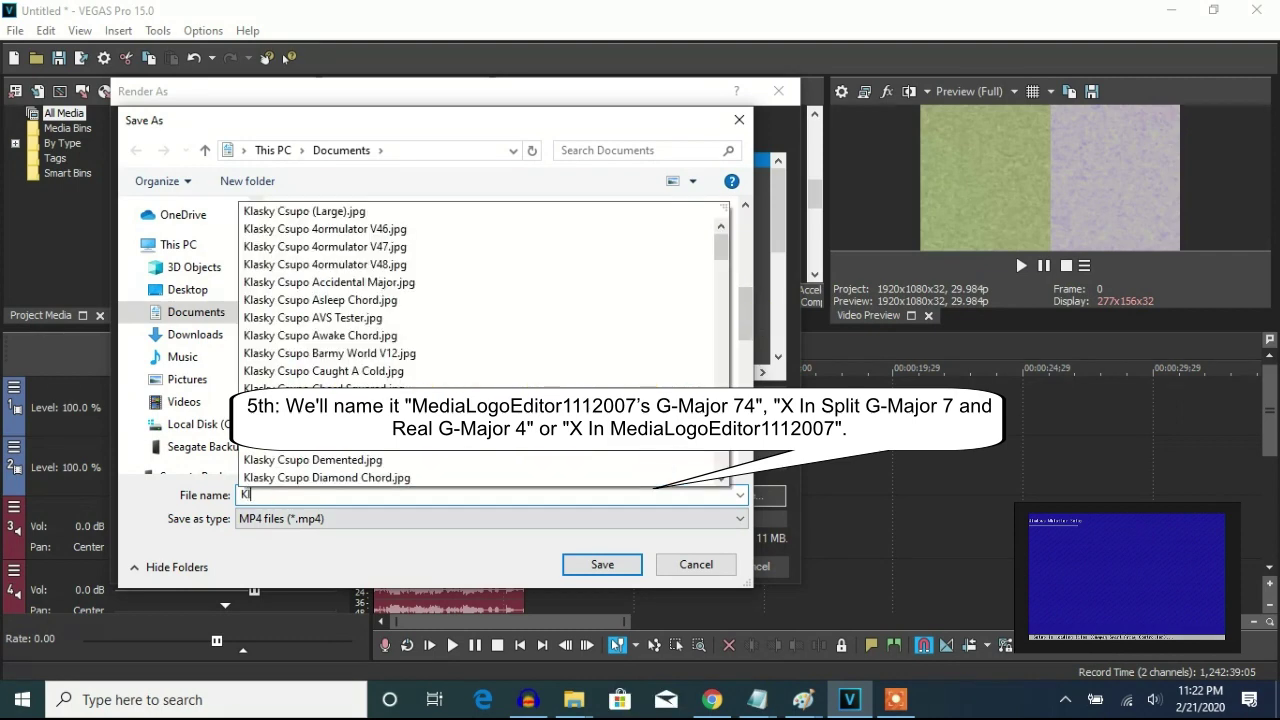
text(asky Csupo in)
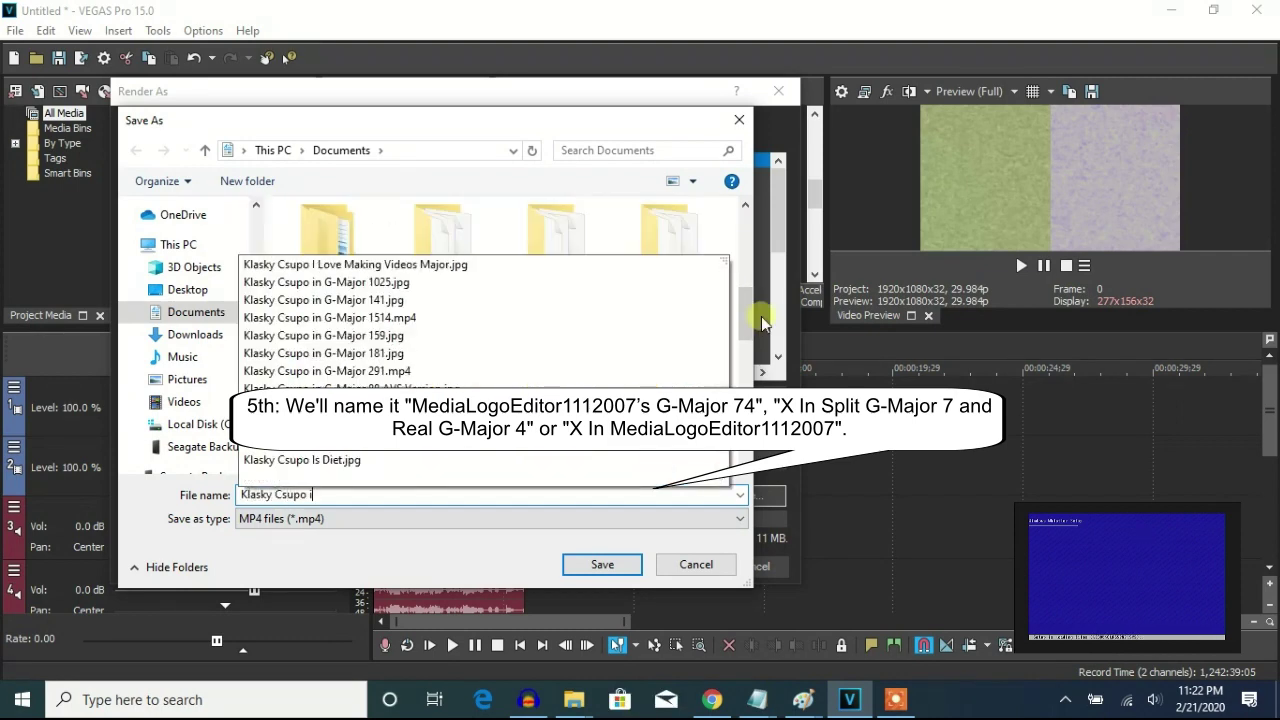
mouse_move(710, 706)
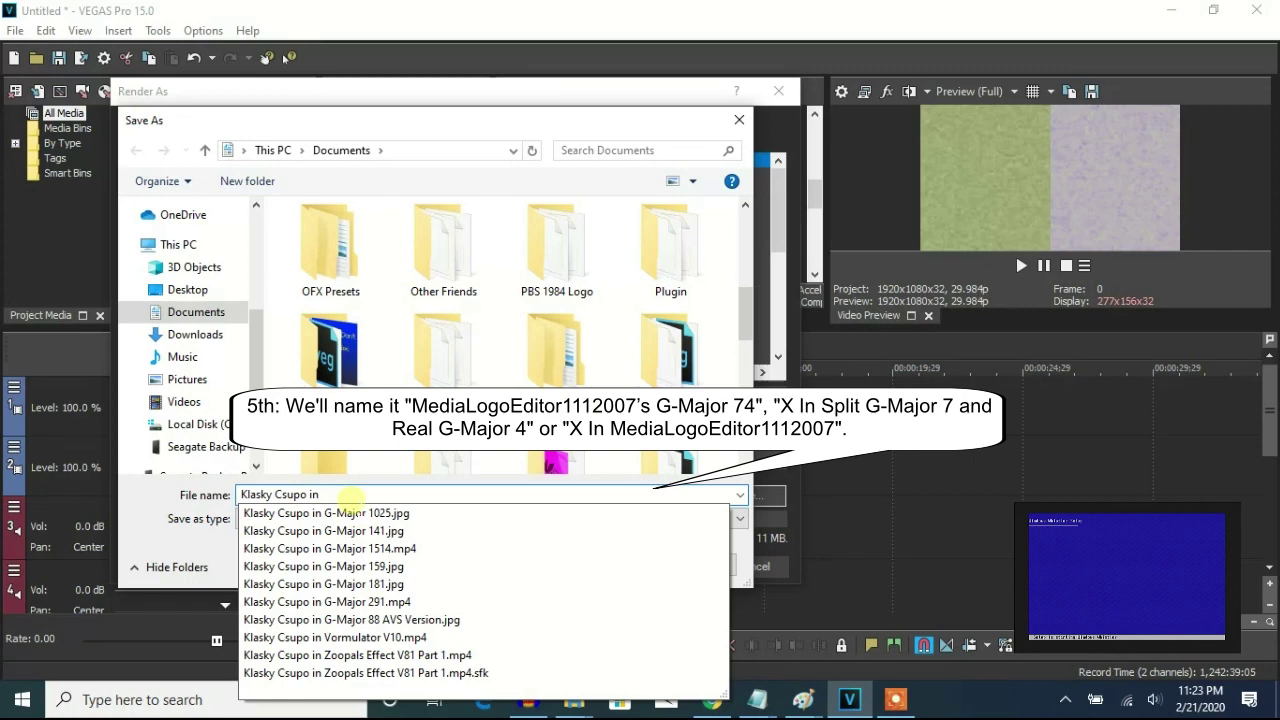
text(G-Ma)
key(BackSpace)
key(BackSpace)
key(BackSpace)
key(BackSpace)
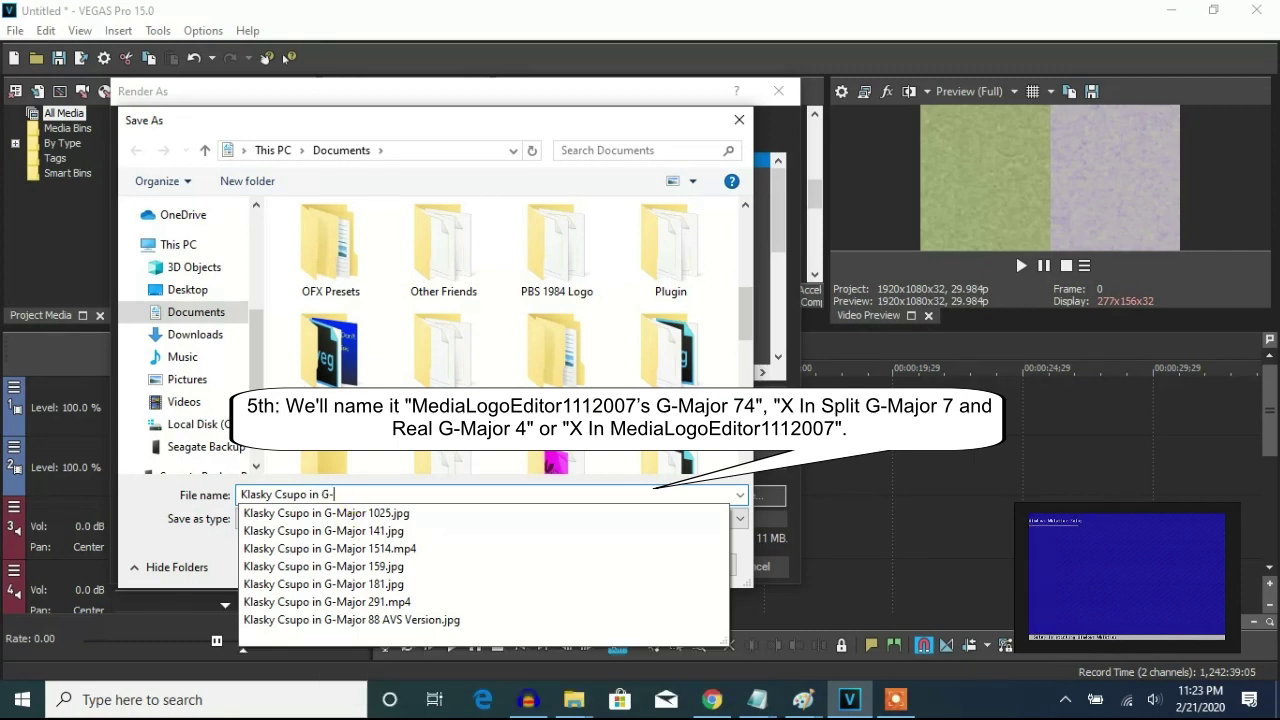
text(Sl)
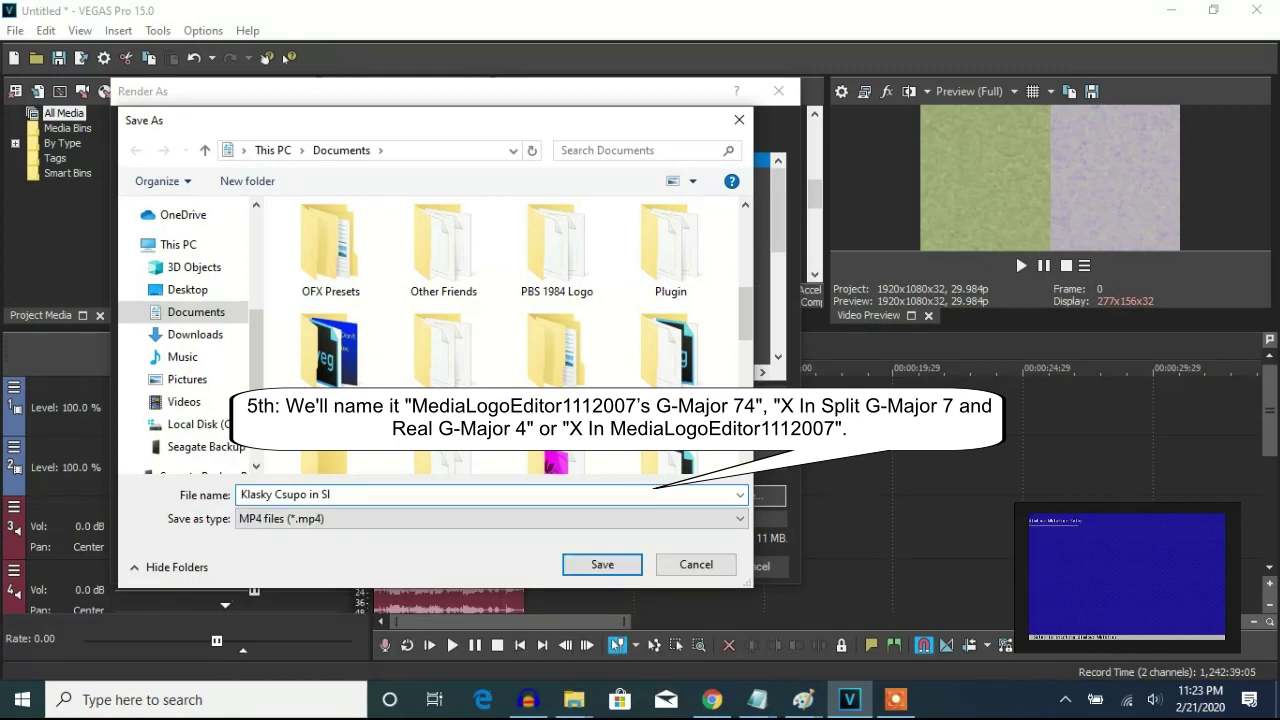
key(BackSpace)
text(plit G-Major 7 and G-Ma)
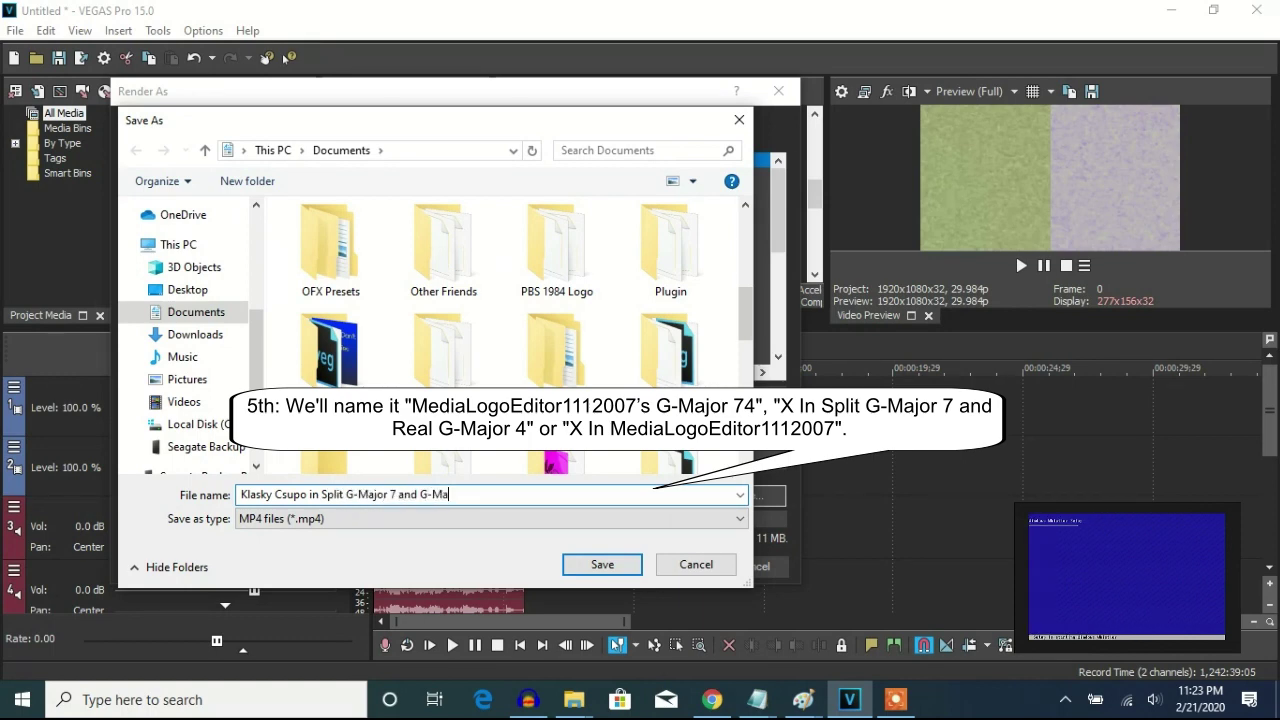
text(4)
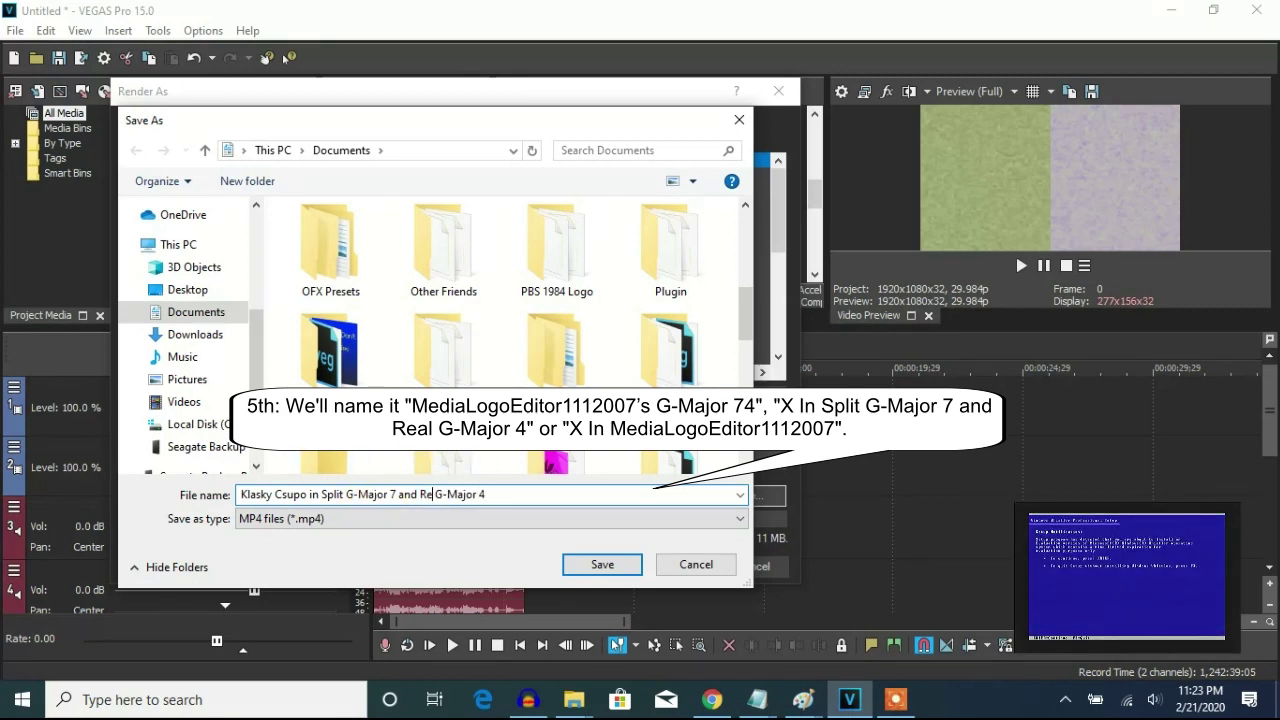
key(BackSpace)
text(al)
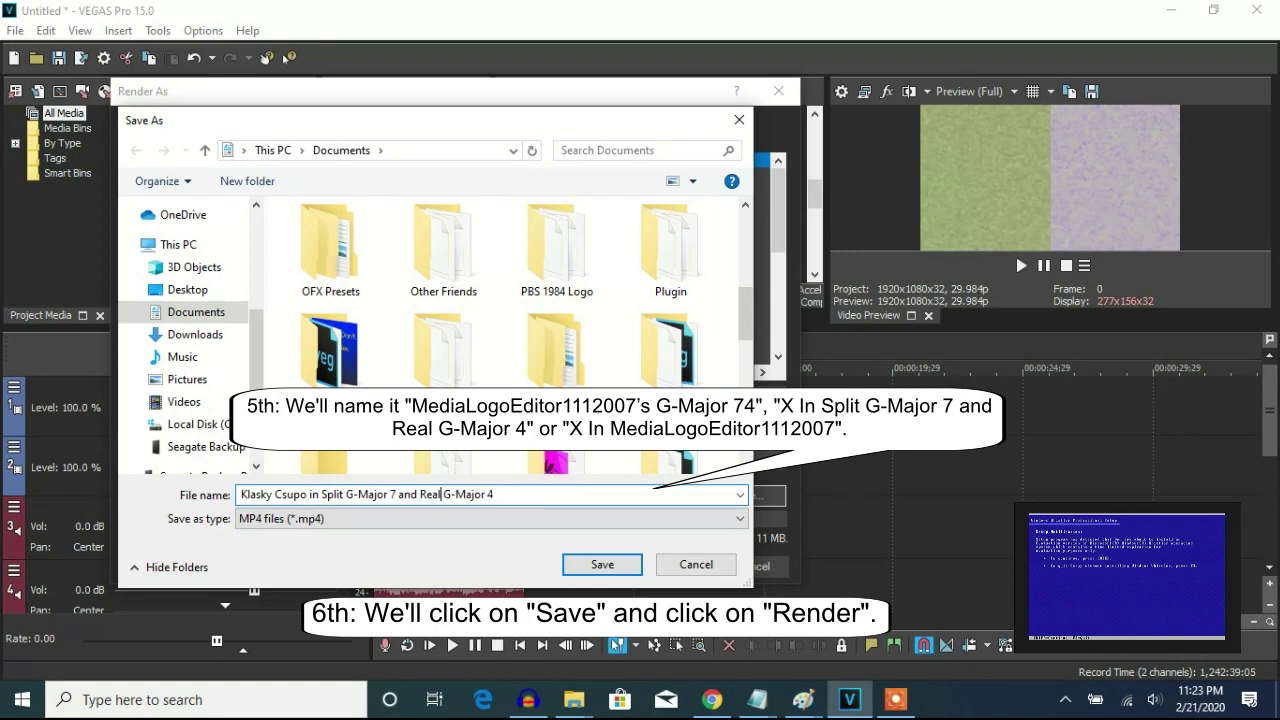
click(588, 566)
Render the video, open its output folder, and move the folder window clear of the timeline events.
click(666, 563)
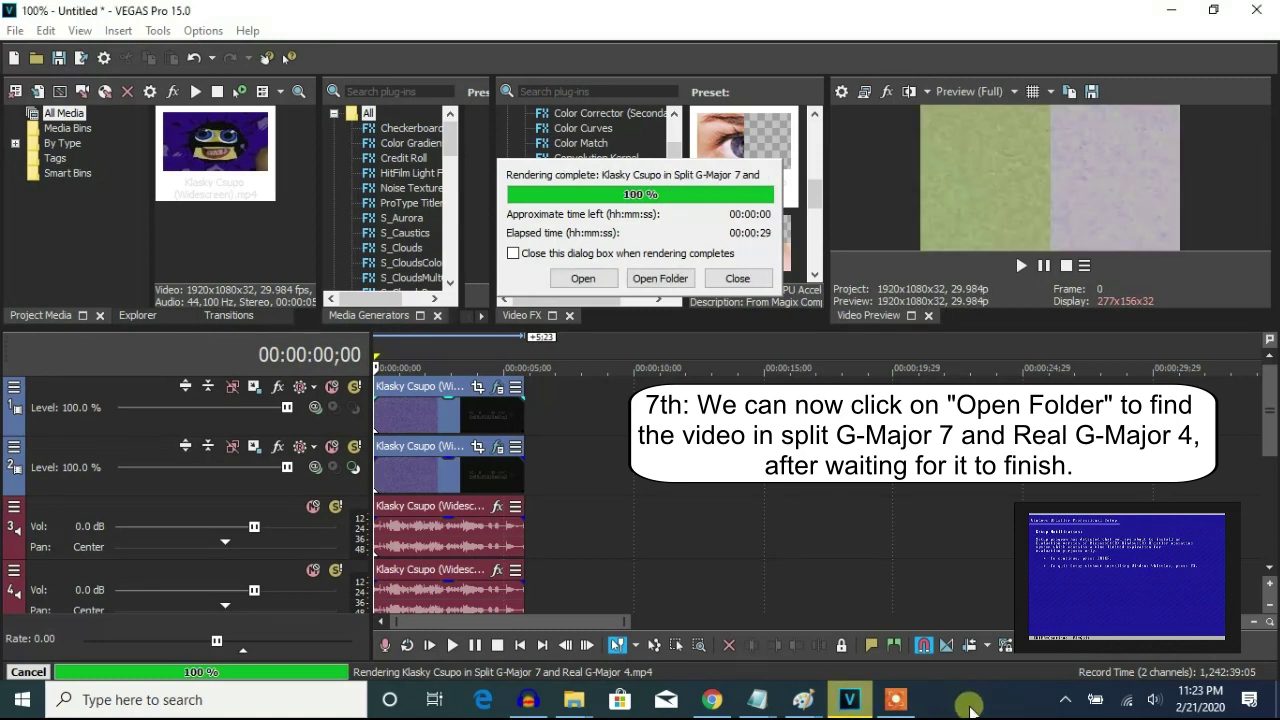
click(660, 279)
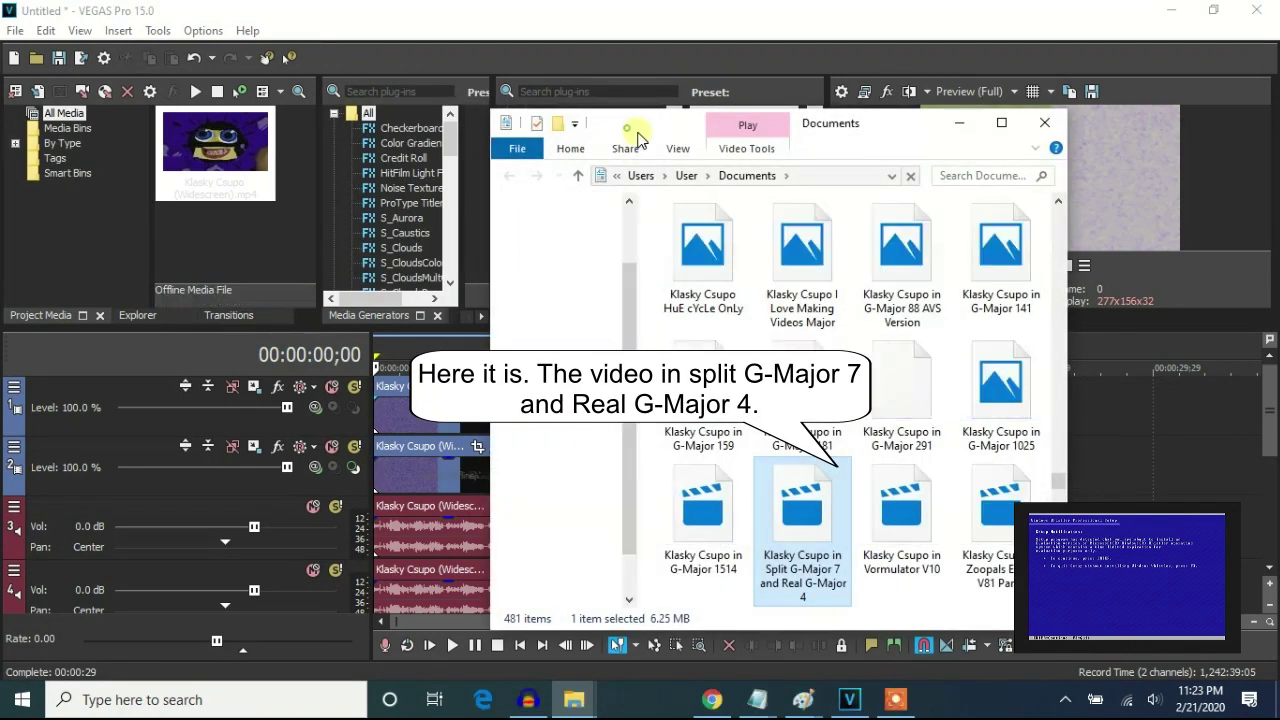
drag(622, 133, 746, 149)
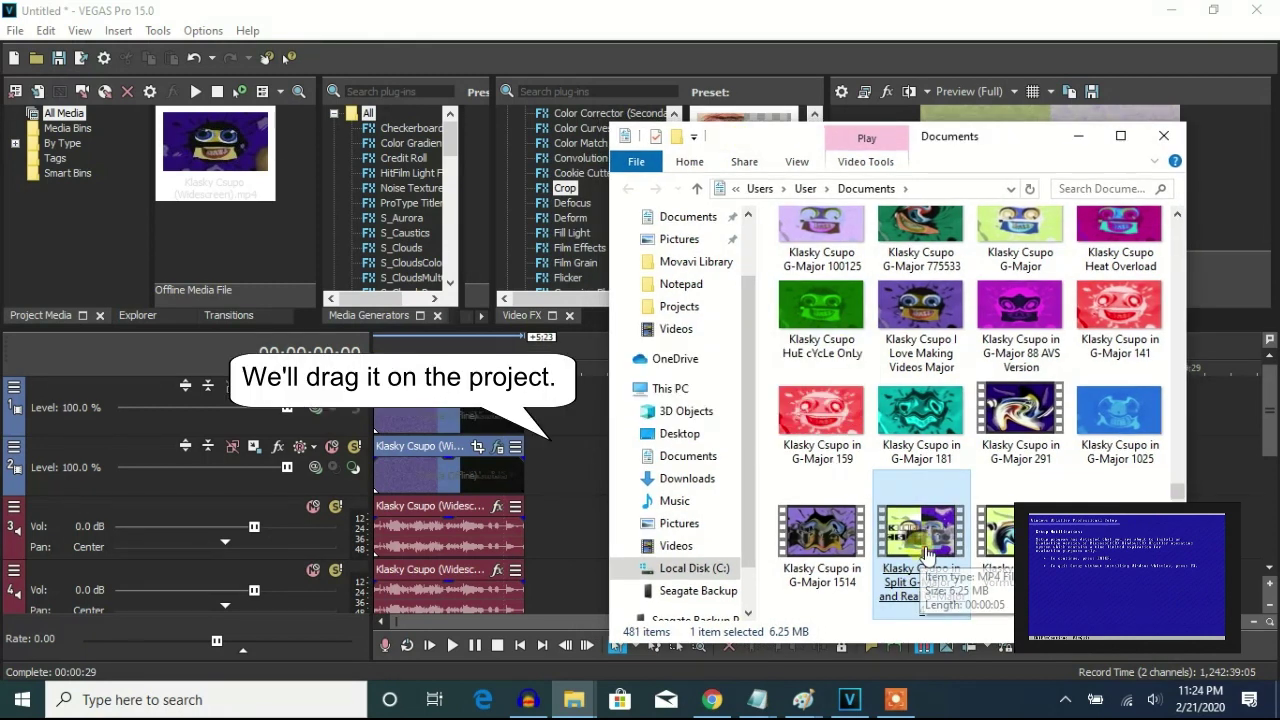
Place the rendered split clip directly after the existing events on the timeline and delete the two original video events.
drag(932, 551, 546, 479)
click(546, 479)
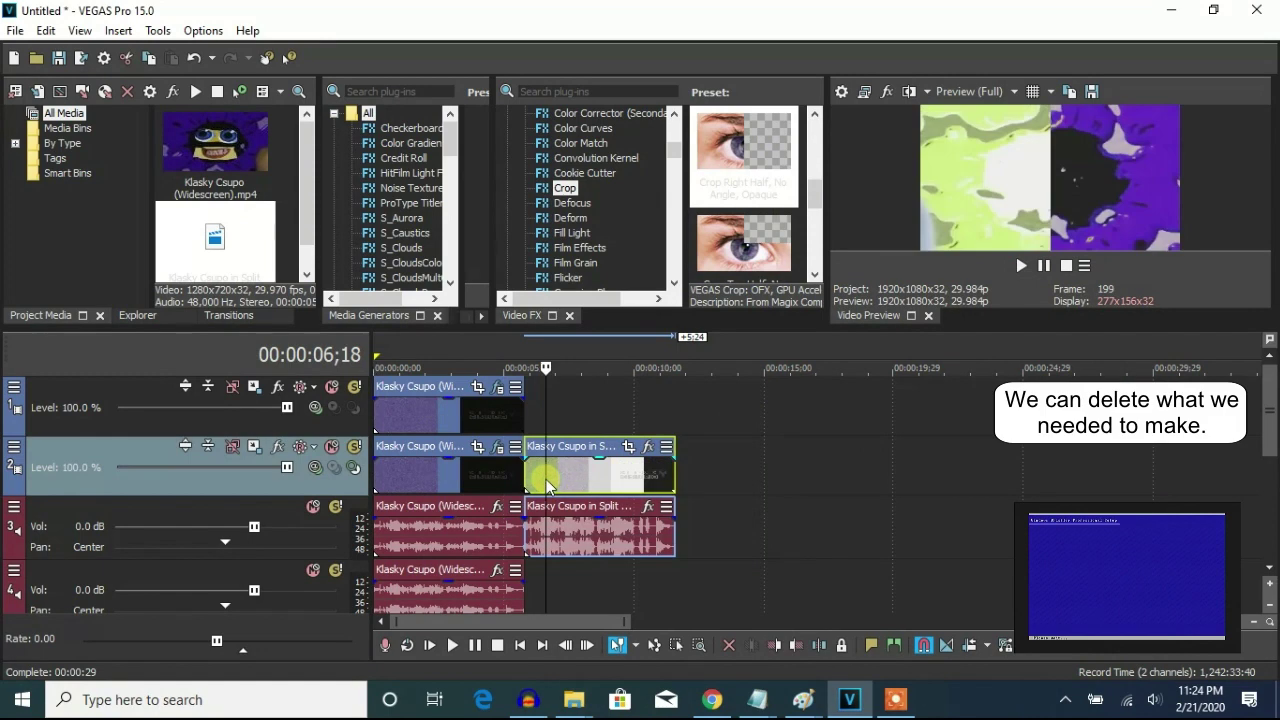
right_click(469, 484)
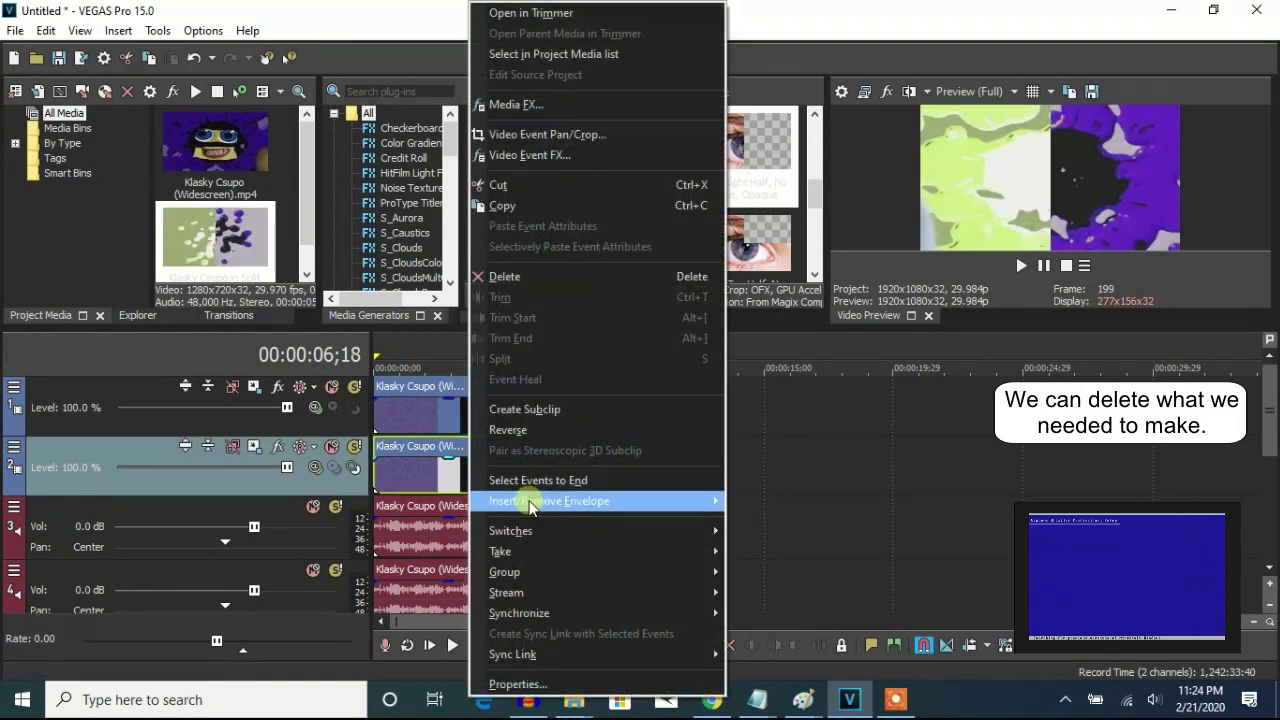
click(499, 273)
right_click(446, 412)
click(486, 277)
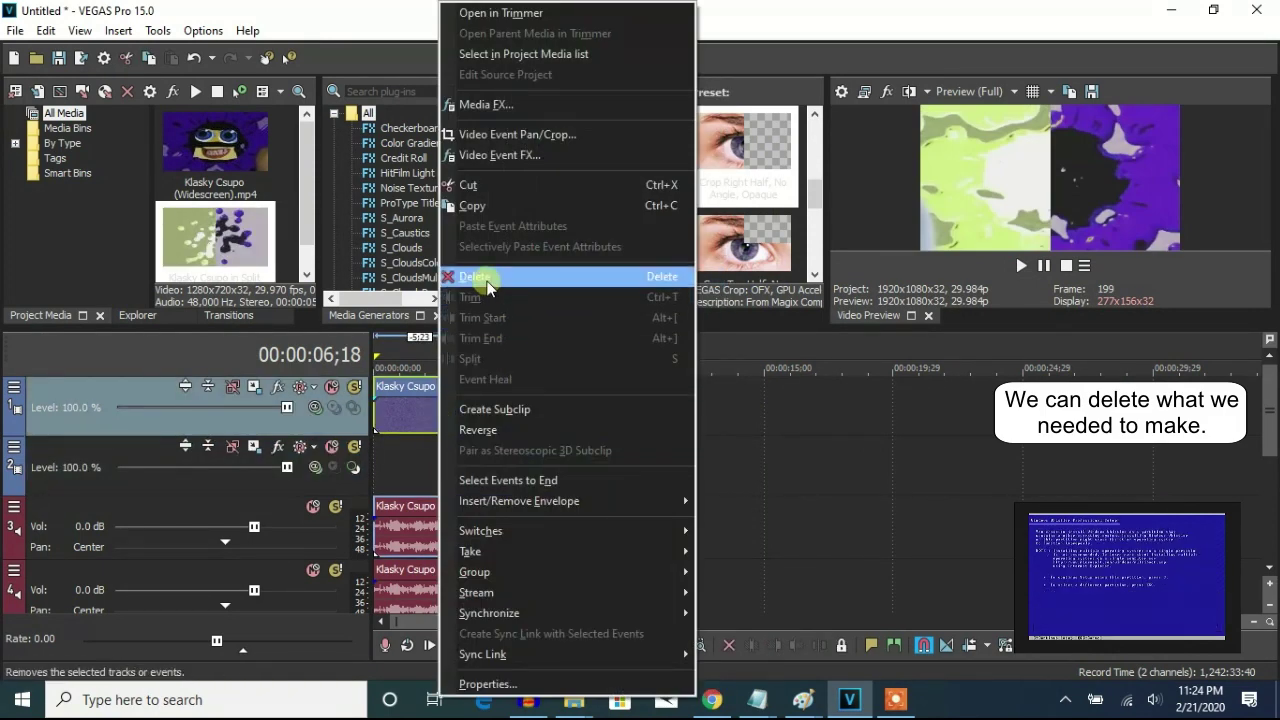
Delete the remaining original audio events and remove the emptied audio tracks below the rendered clip's audio.
right_click(419, 590)
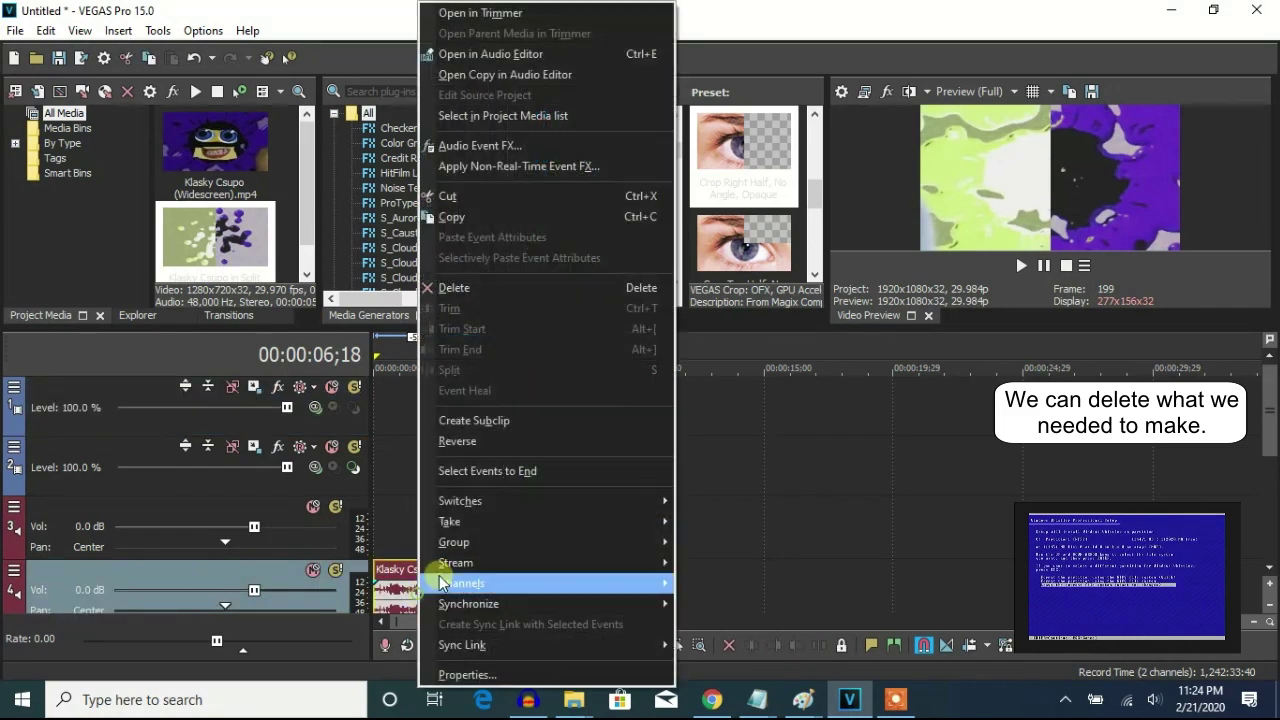
click(477, 287)
scroll(1260, 500, down, 3)
right_click(736, 549)
click(798, 390)
right_click(523, 468)
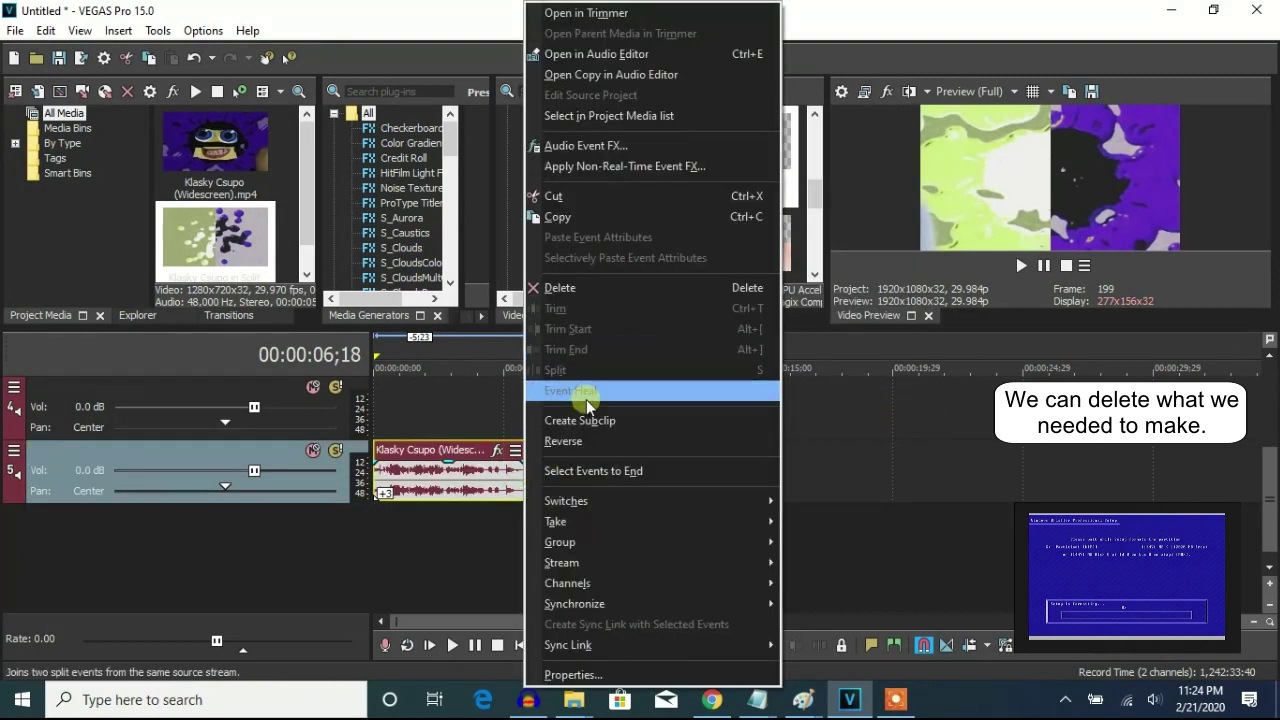
click(560, 287)
right_click(593, 468)
click(641, 326)
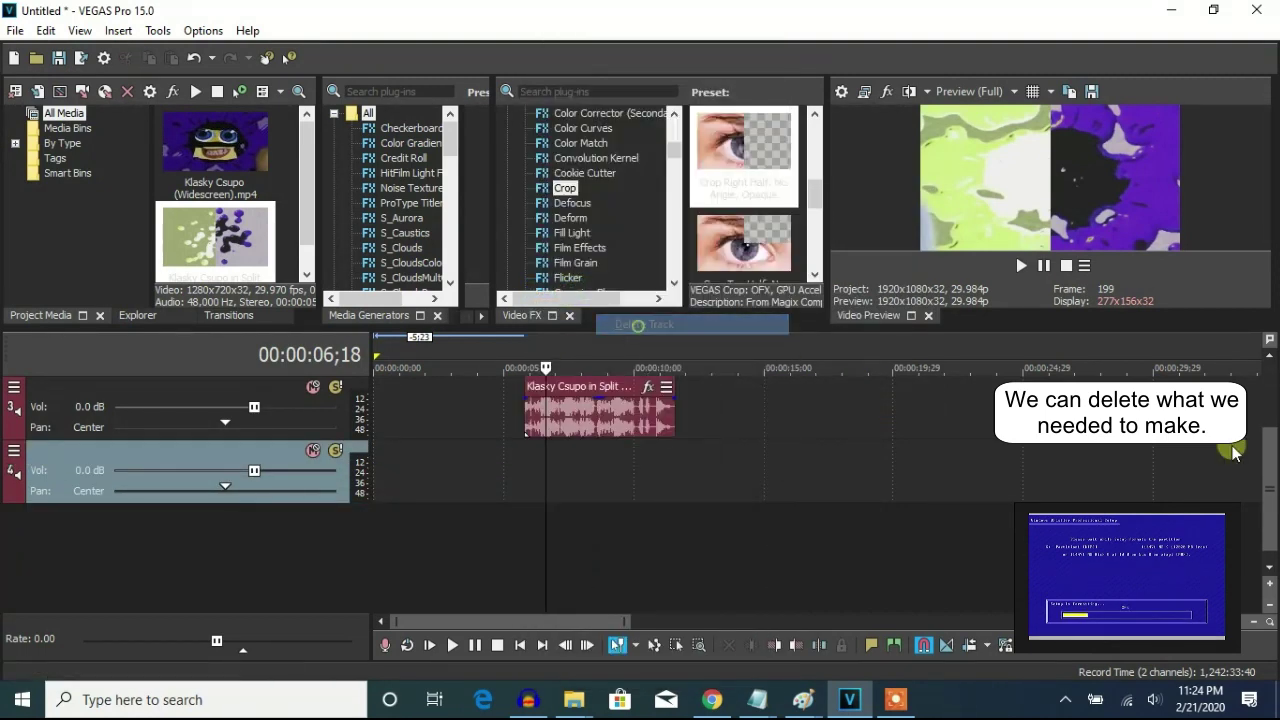
Move the rendered clip to the start of the timeline and apply the LAB Adjust effect with the Invert Luminosity preset.
scroll(1270, 480, up, 2)
drag(610, 425, 447, 440)
right_click(447, 440)
click(526, 131)
scroll(587, 204, down, 5)
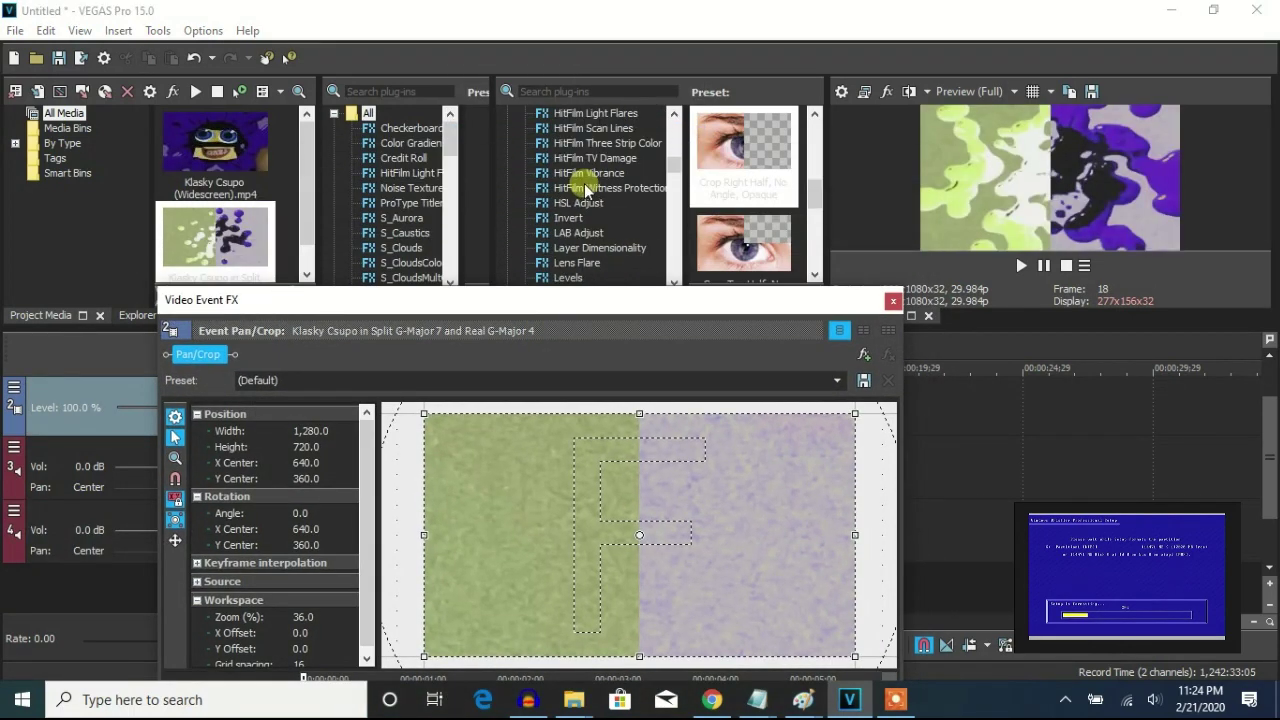
click(578, 232)
scroll(722, 193, up, 1)
drag(743, 150, 543, 486)
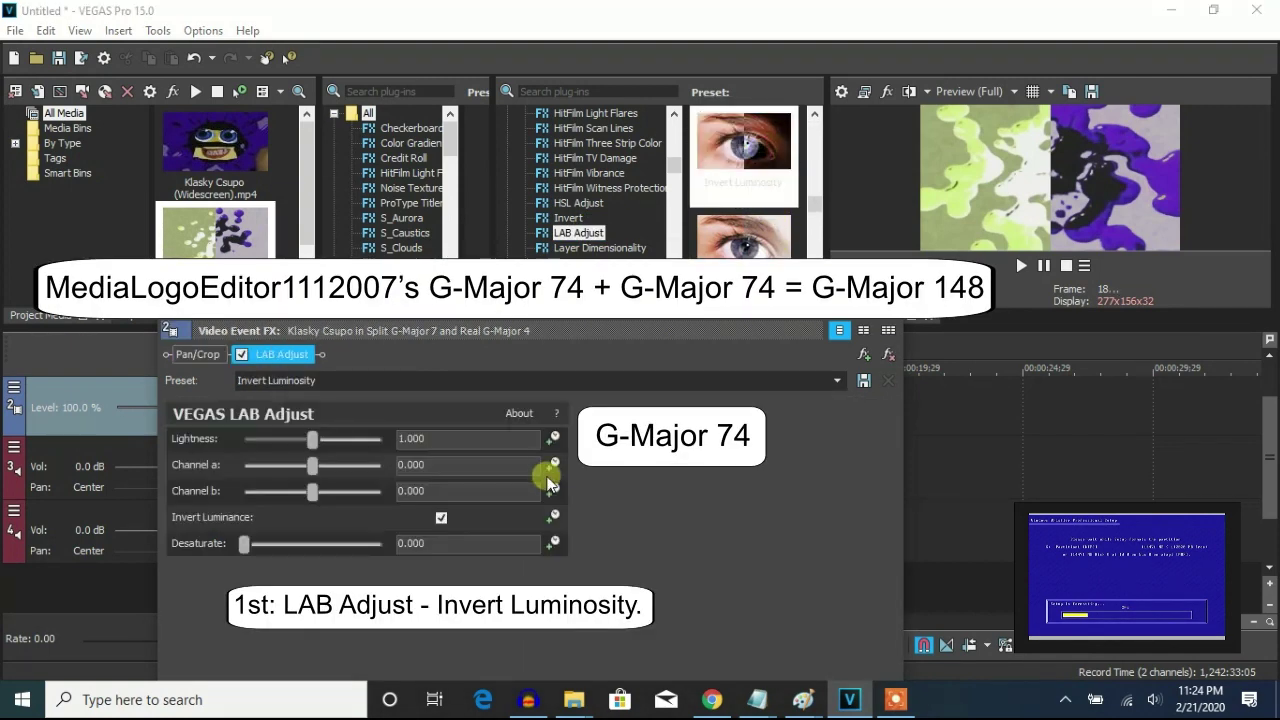
Add the Pinch/Punch effect to the rendered clip using the preset that follows Maximum Punch.
scroll(619, 210, down, 10)
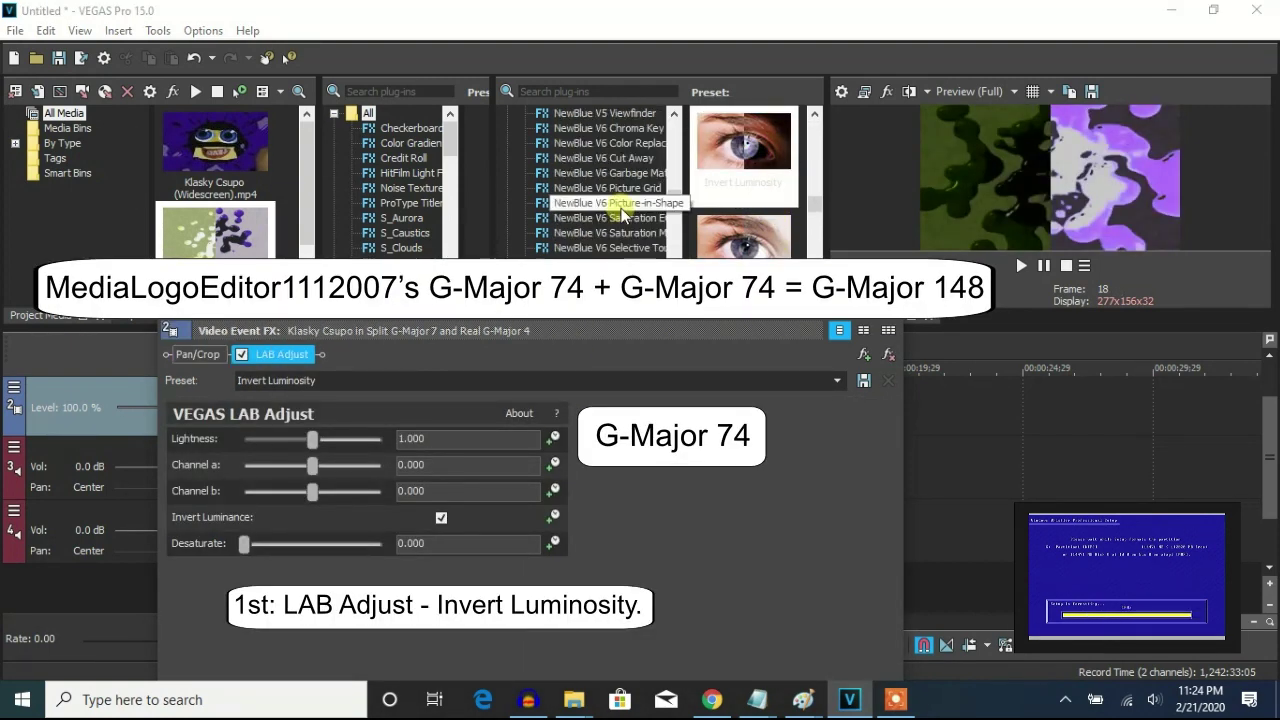
click(580, 143)
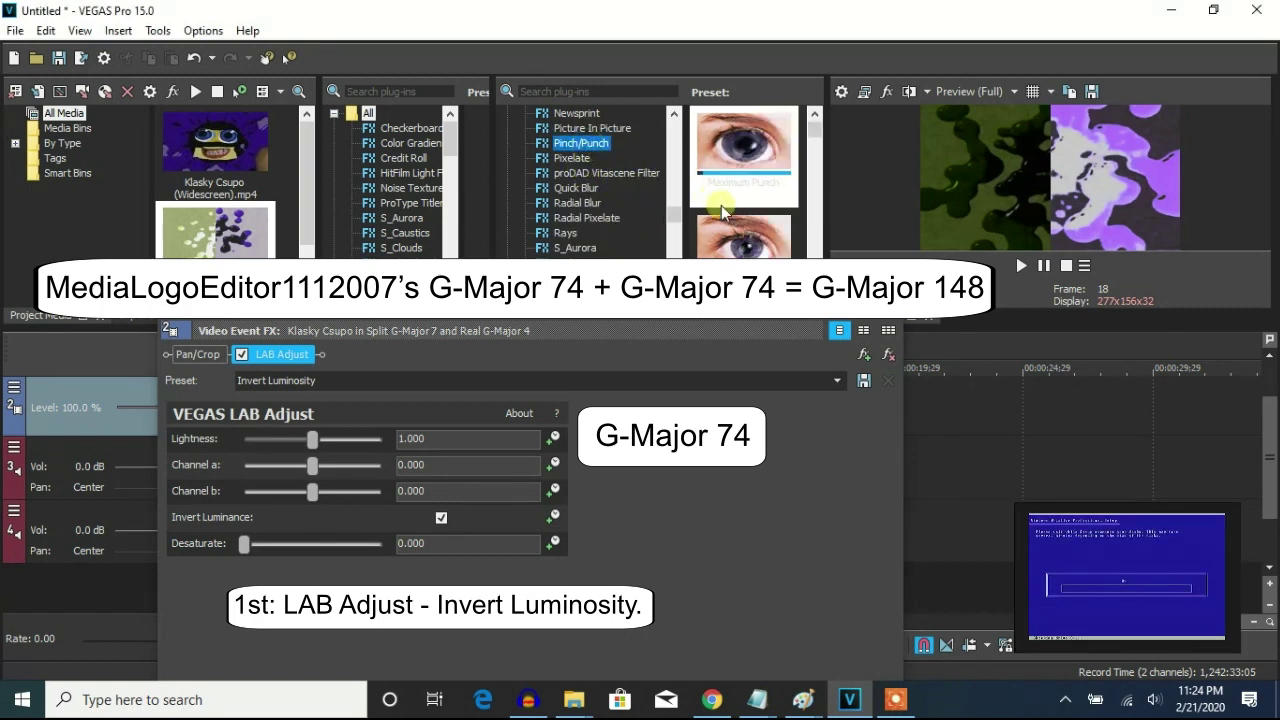
drag(735, 228, 663, 400)
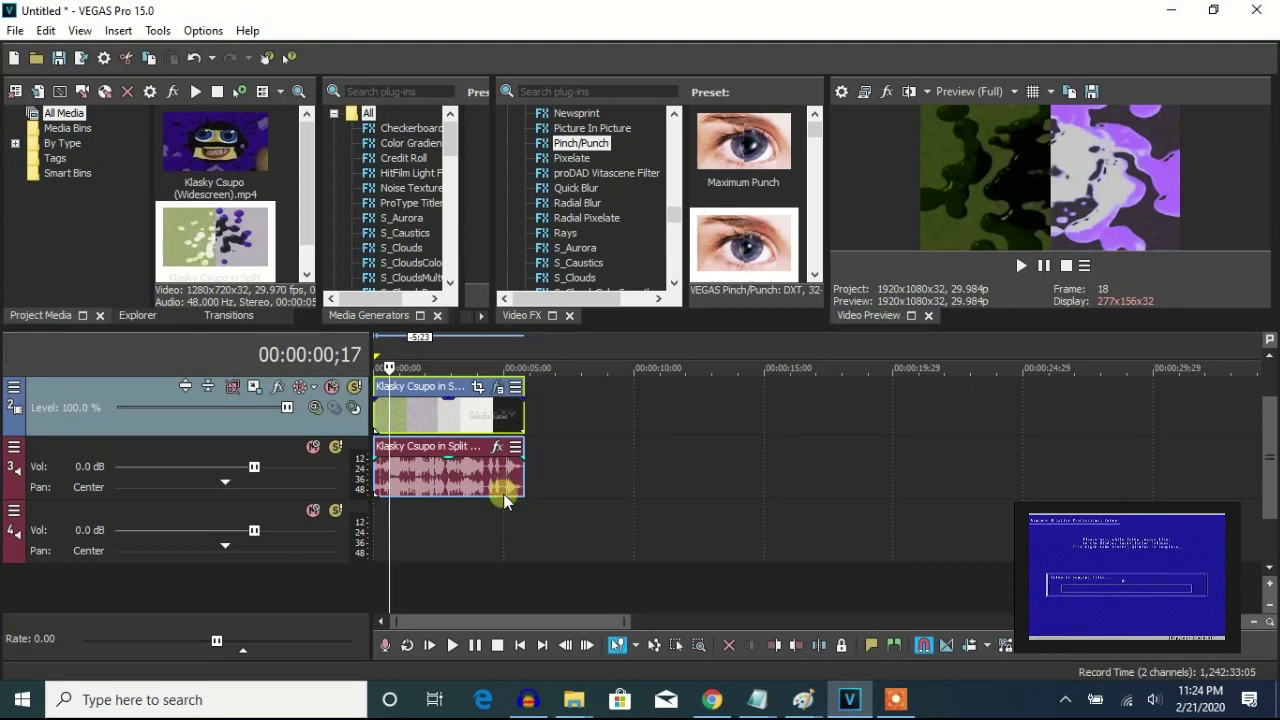
Delete the empty audio track and give the audio event Classic pitch shift, A17. Drums, unpitched (minimum echo), with a pitch change of -10.
right_click(522, 532)
click(581, 400)
right_click(500, 470)
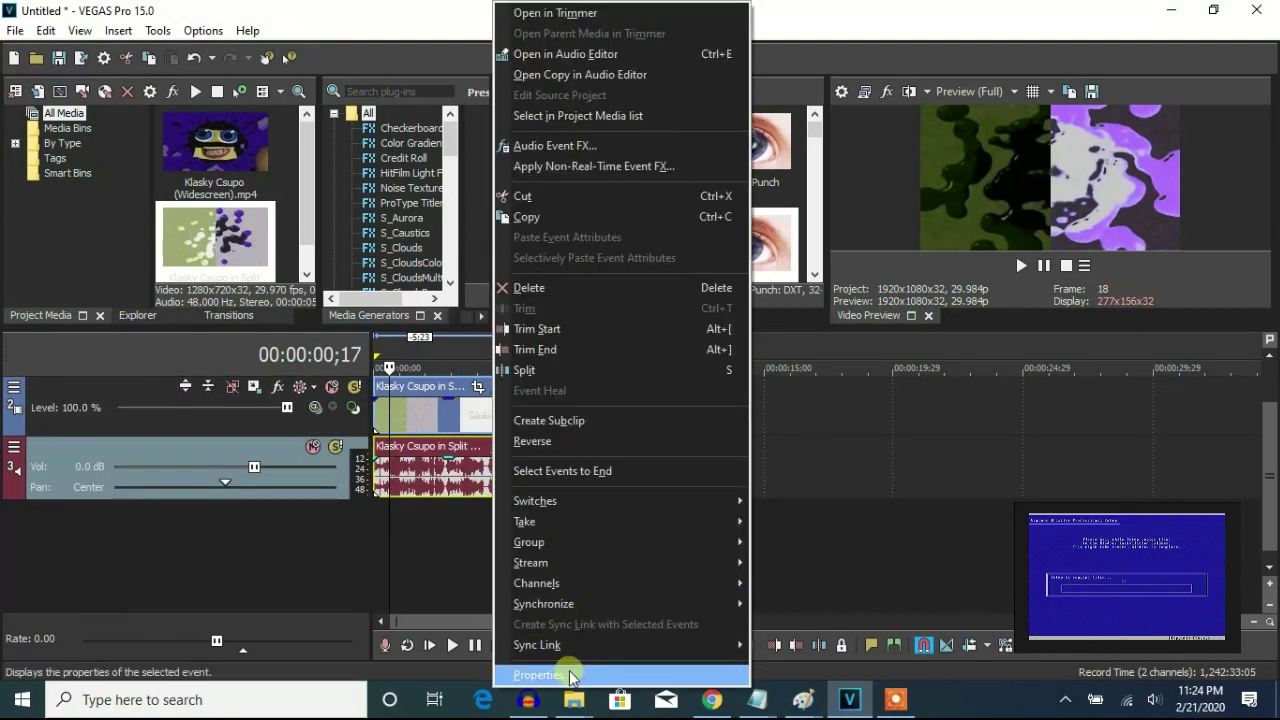
click(563, 674)
click(651, 321)
click(690, 531)
click(745, 394)
text(-10)
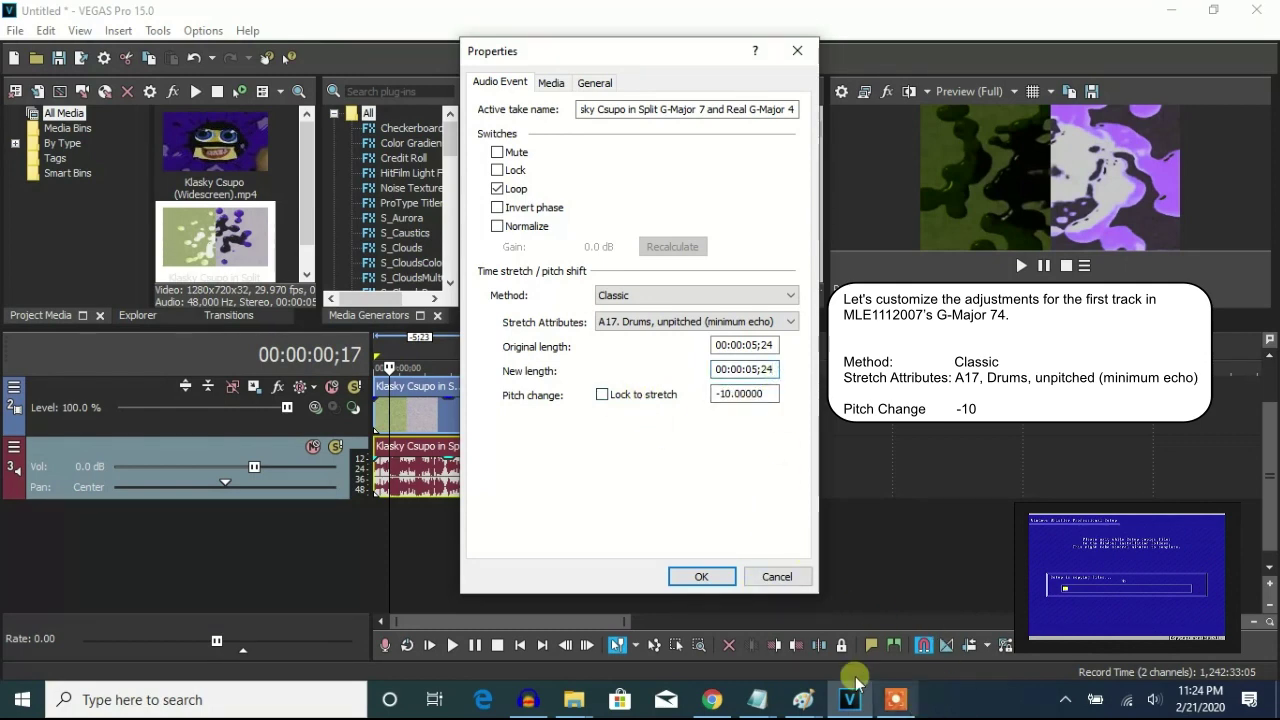
click(712, 580)
Duplicate the audio track and set the copied event's pitch change to 9.
right_click(663, 477)
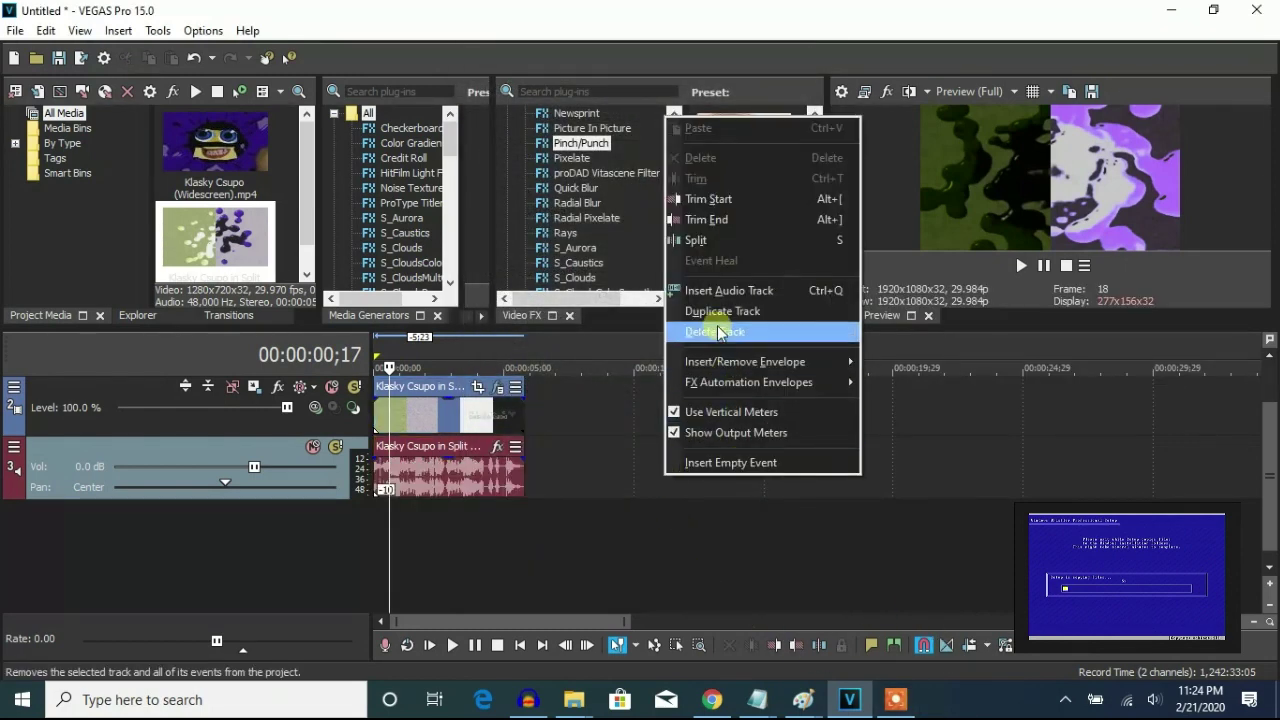
click(716, 313)
right_click(481, 546)
click(519, 653)
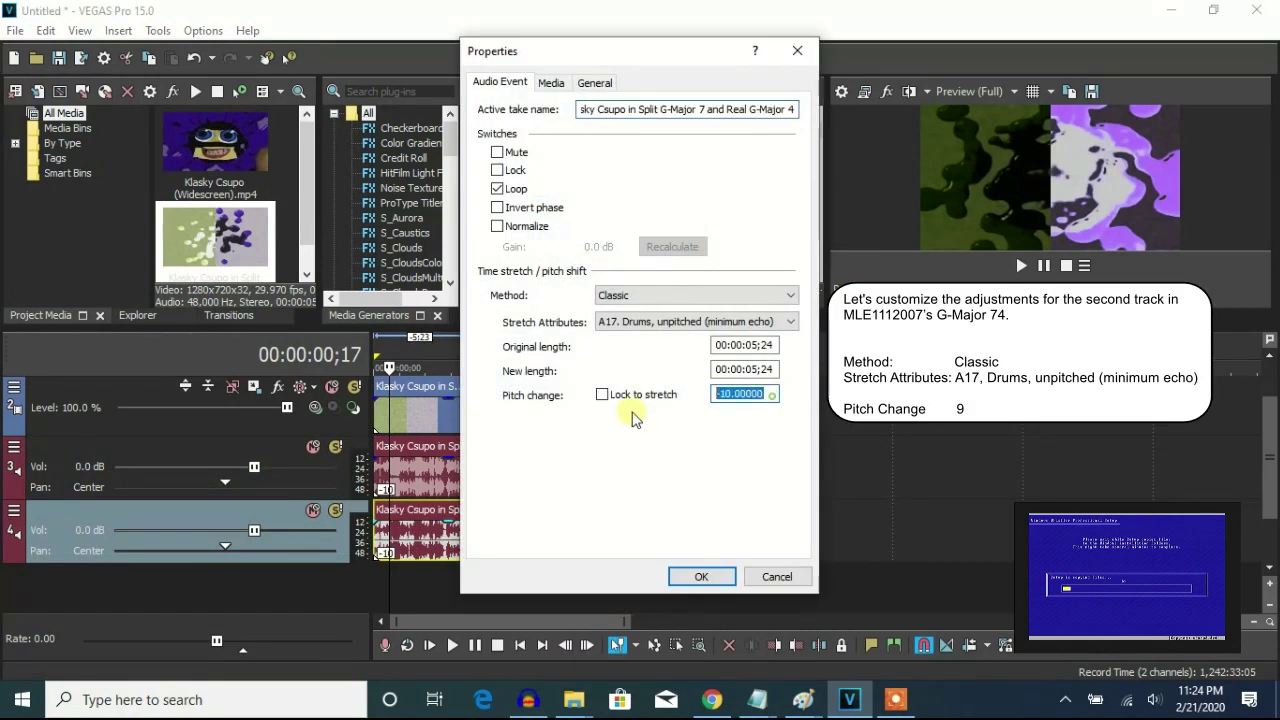
text(9)
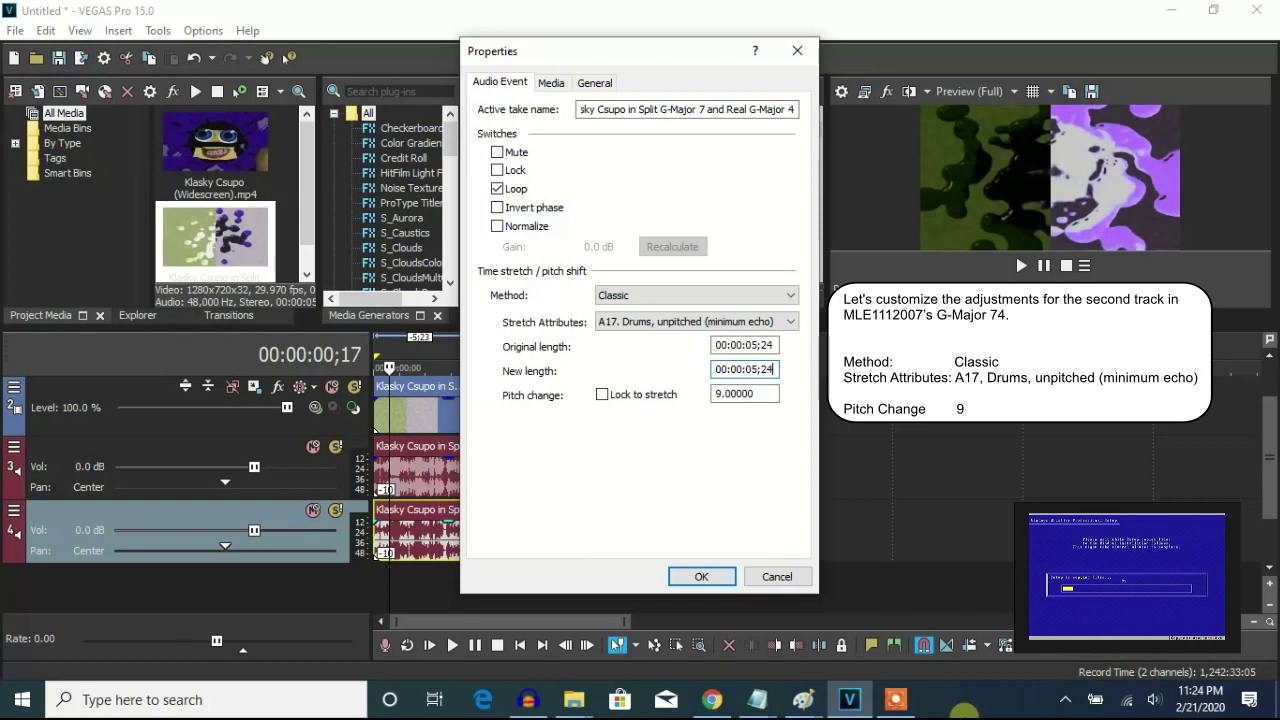
click(699, 578)
Duplicate the second audio track and set the third track's event to a pitch change of 14.
right_click(639, 513)
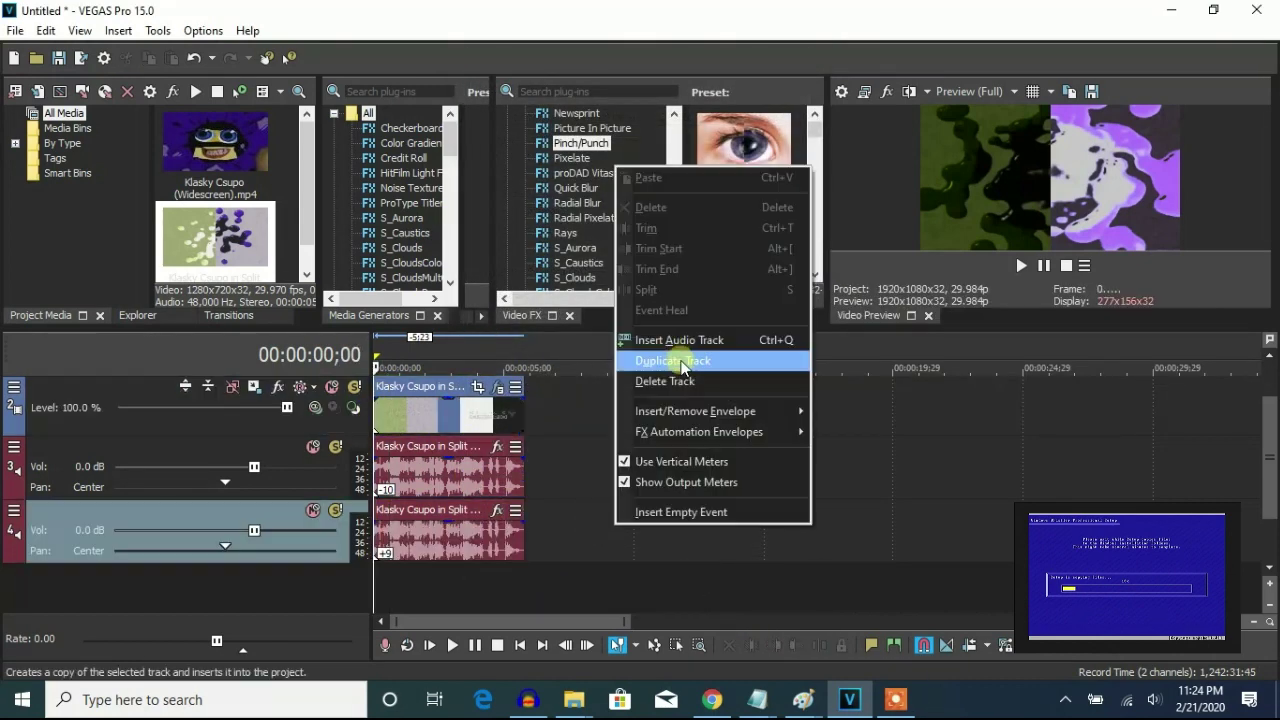
click(683, 361)
right_click(482, 590)
click(620, 583)
double_click(750, 393)
text(14.00000)
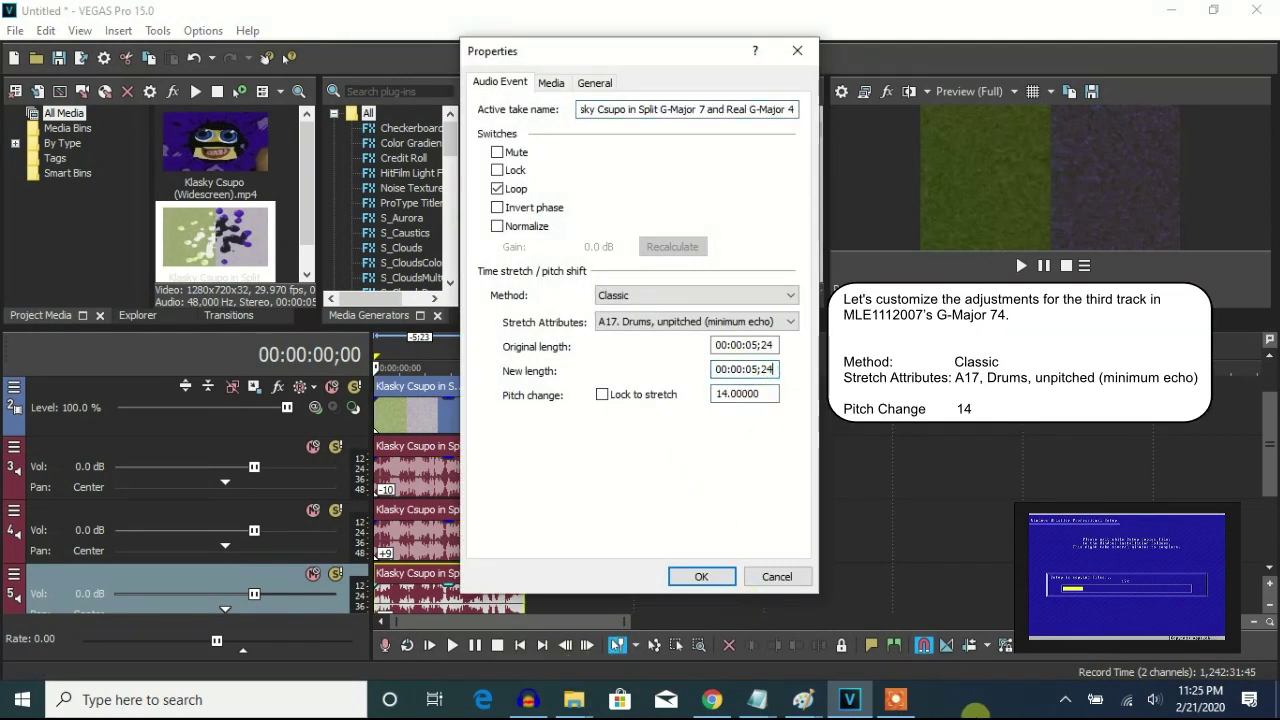
click(701, 578)
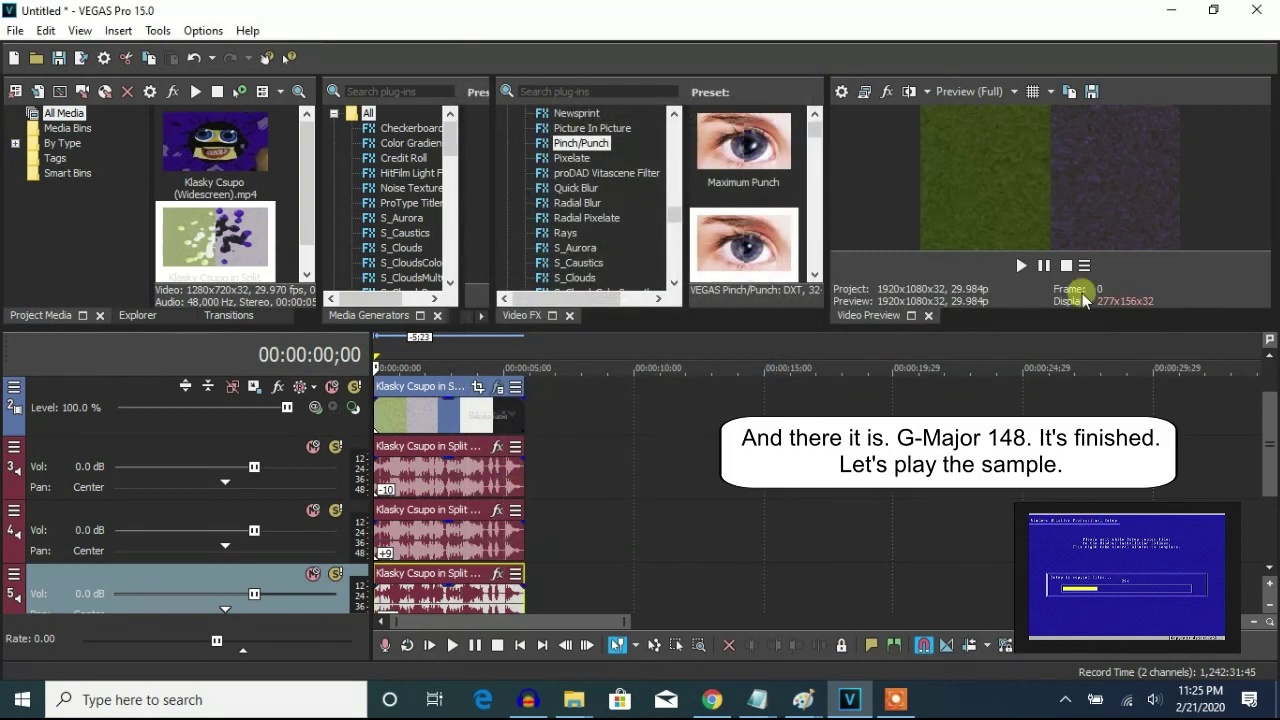
Set the video preview quality to Preview (Quarter) and play the finished sample through to its end.
click(1001, 93)
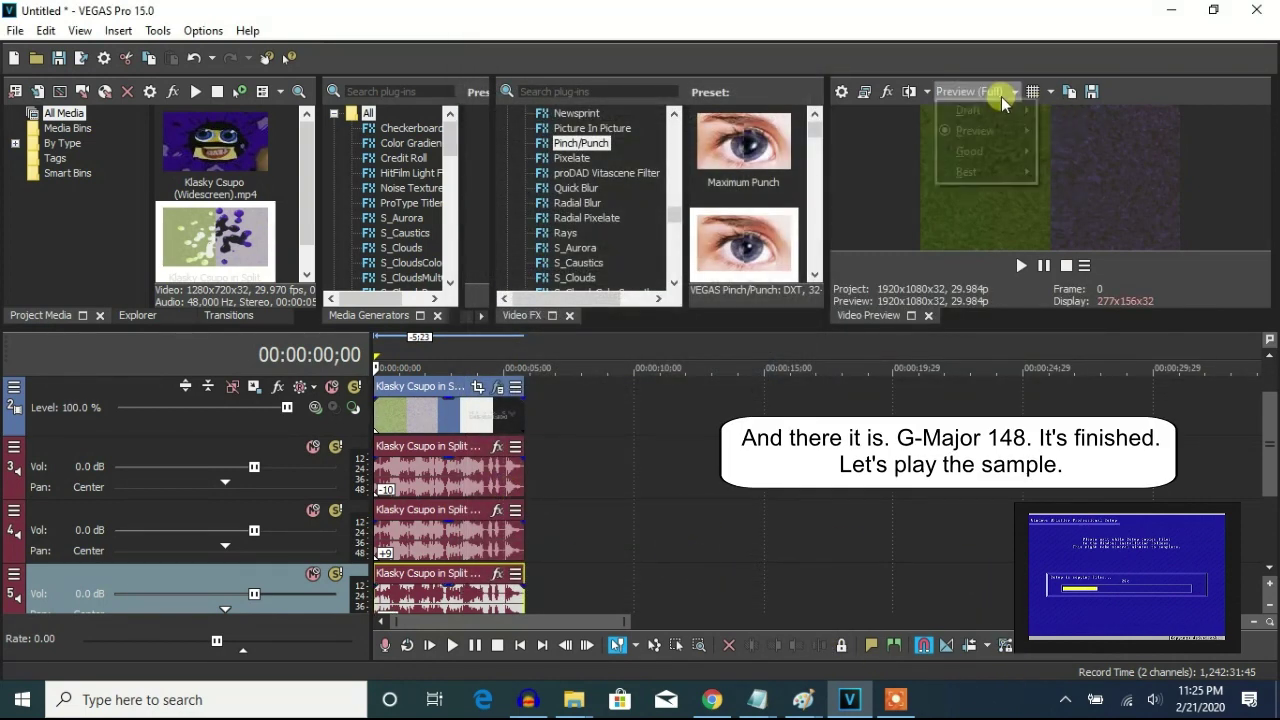
mouse_move(1000, 130)
click(1072, 190)
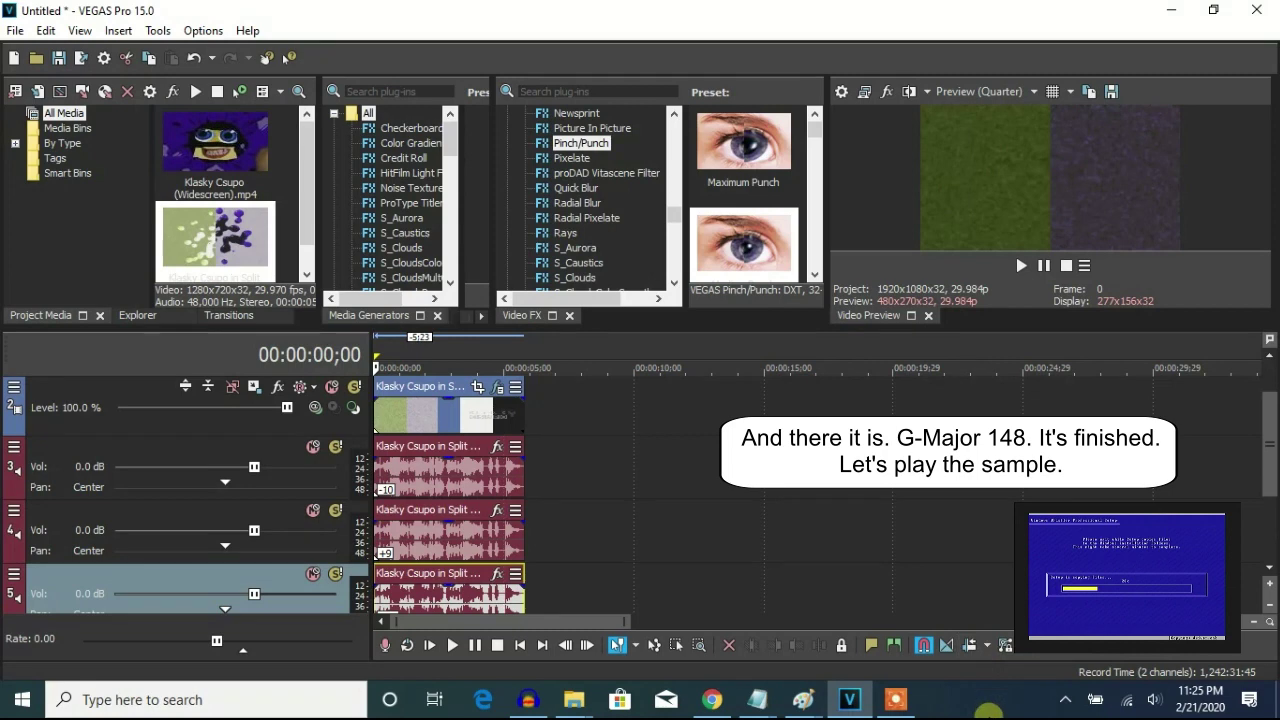
click(1019, 266)
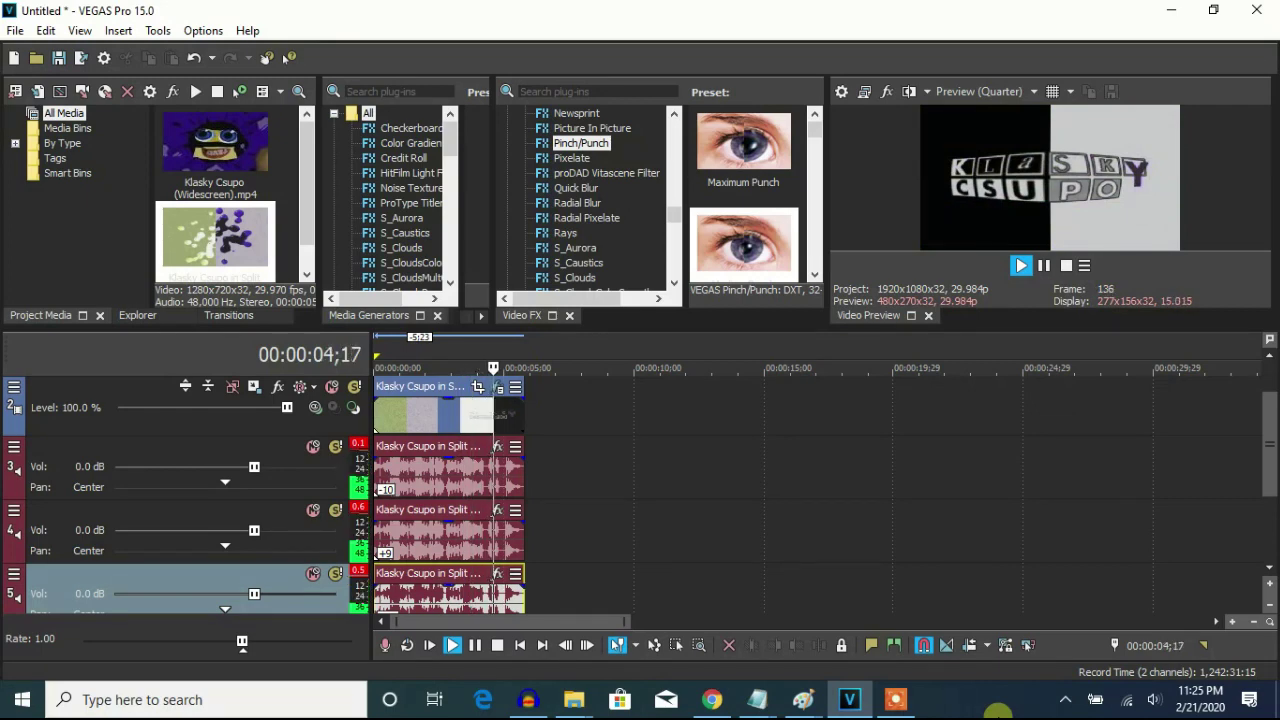
click(1043, 267)
mouse_move(900, 703)
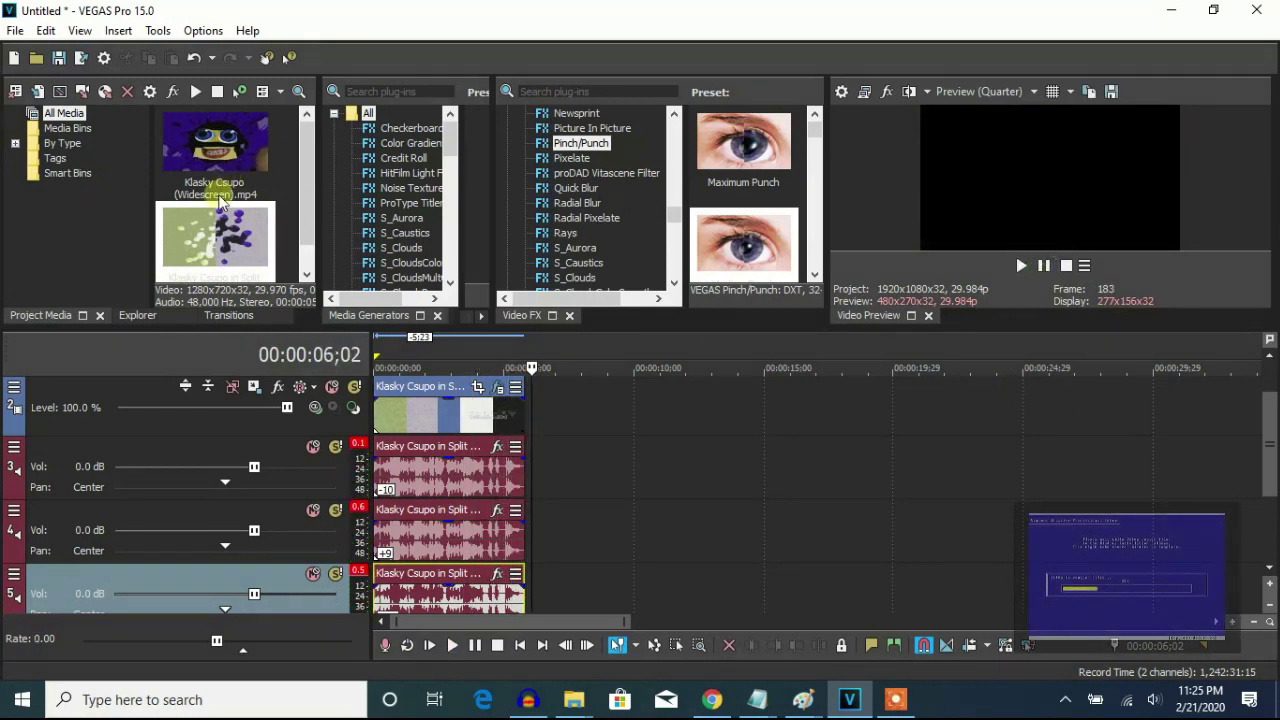